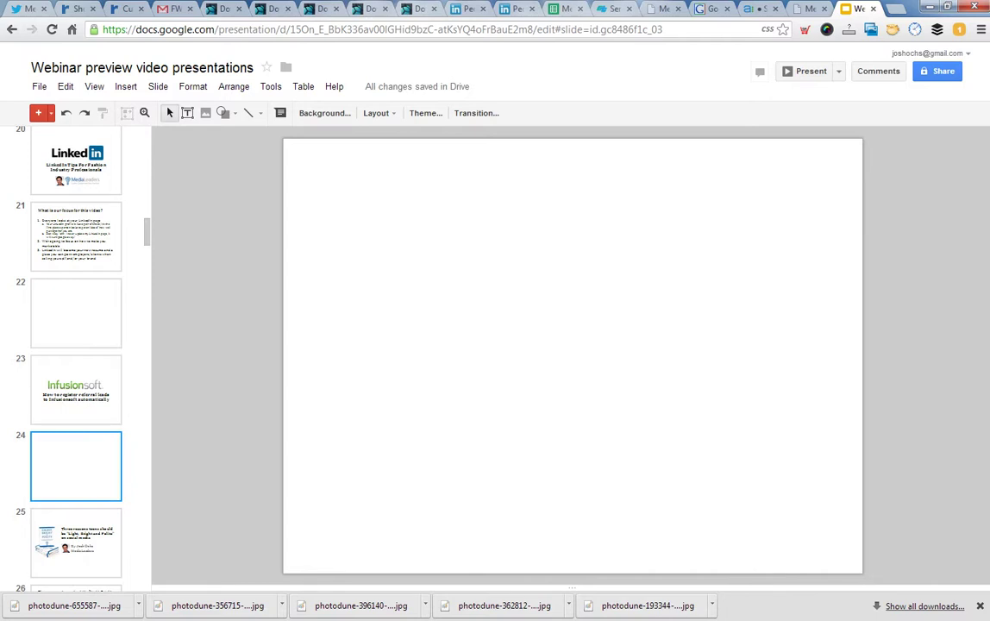
# Look over the articles and sidebar content on the MediaLeaders website's homepage
pyautogui.click(164, 8)
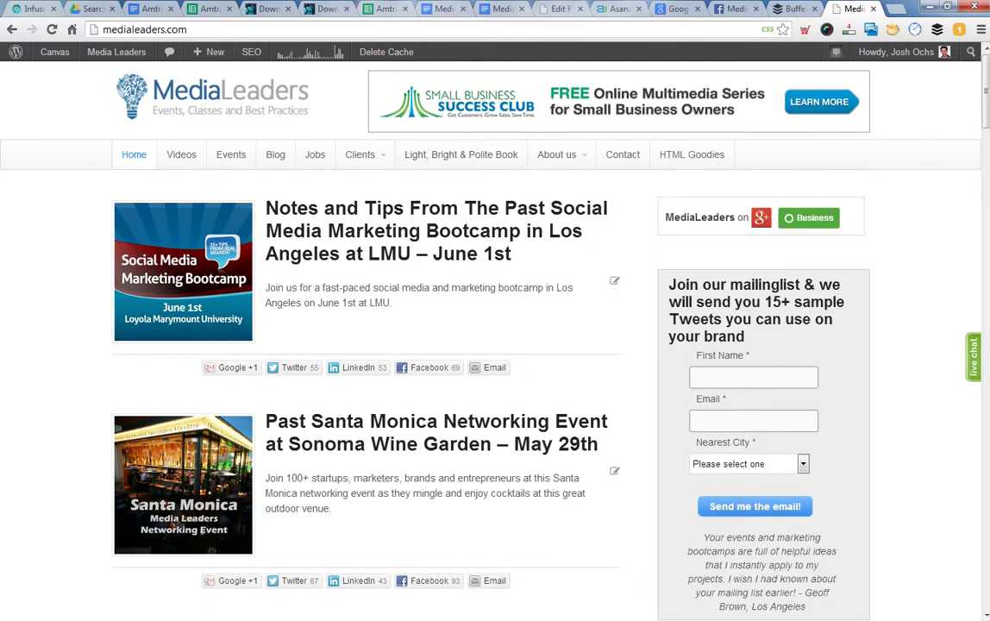
pyautogui.scroll(-10, 495, 345)
pyautogui.scroll(-2, 733, 324)
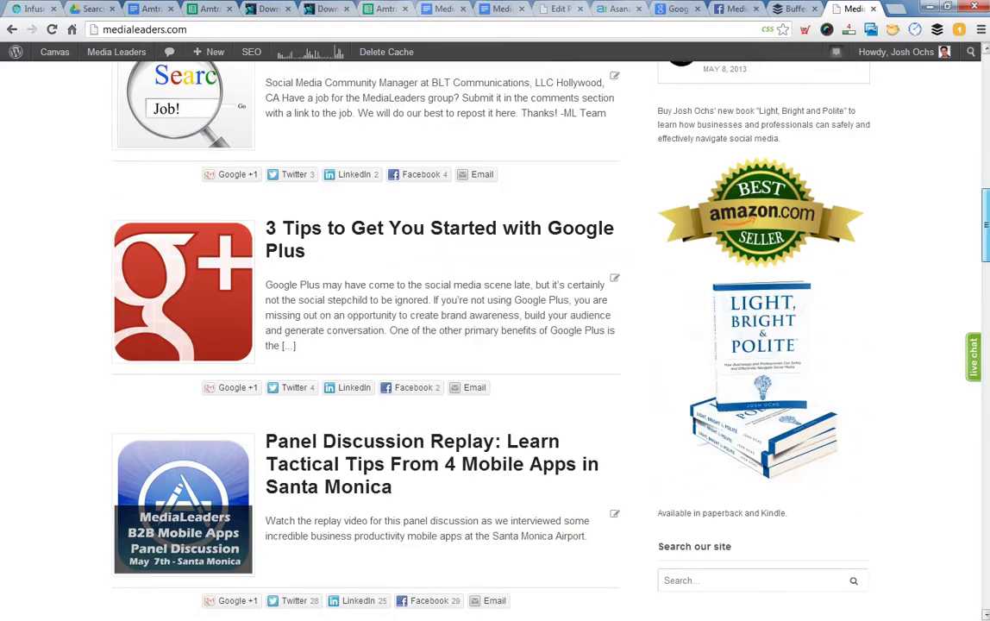
pyautogui.scroll(13, 495, 345)
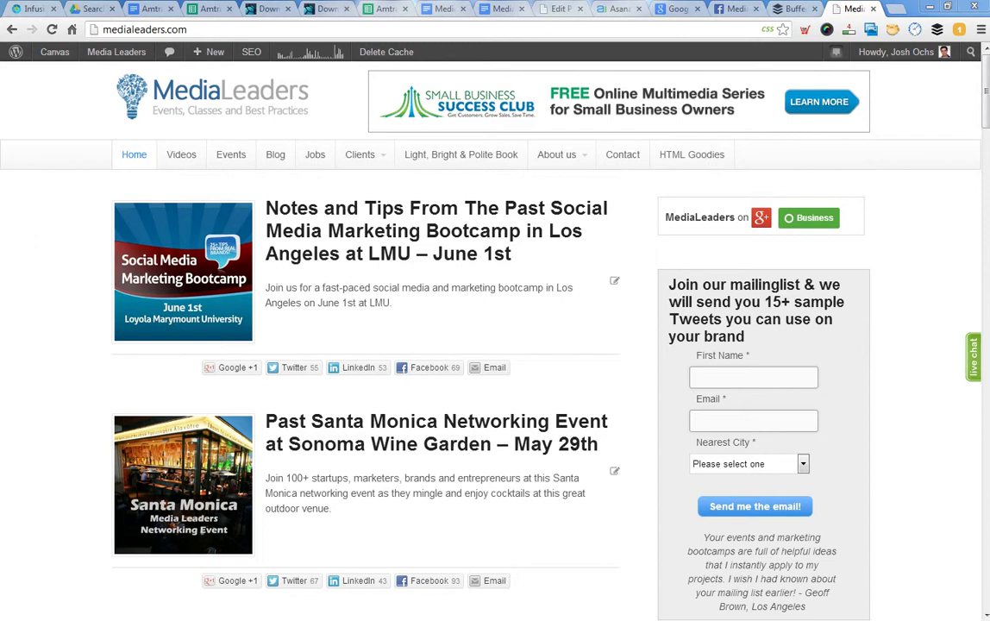
# Switch to Firefox and review the fields of Infusionsoft's Submit a Referral lead registration form
pyautogui.hotkey('alt', 'Tab')
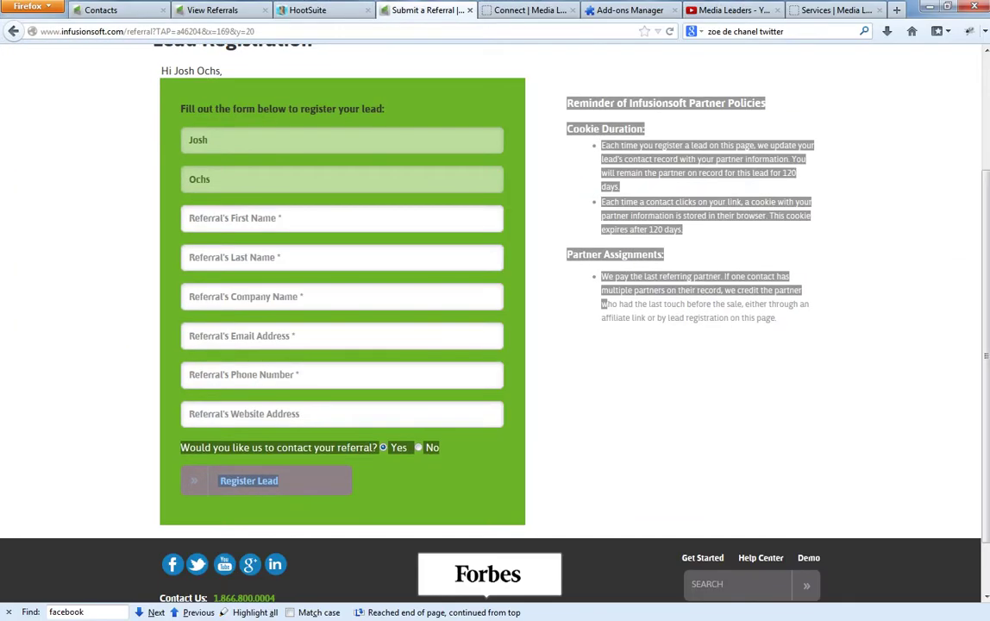
pyautogui.scroll(3, 495, 323)
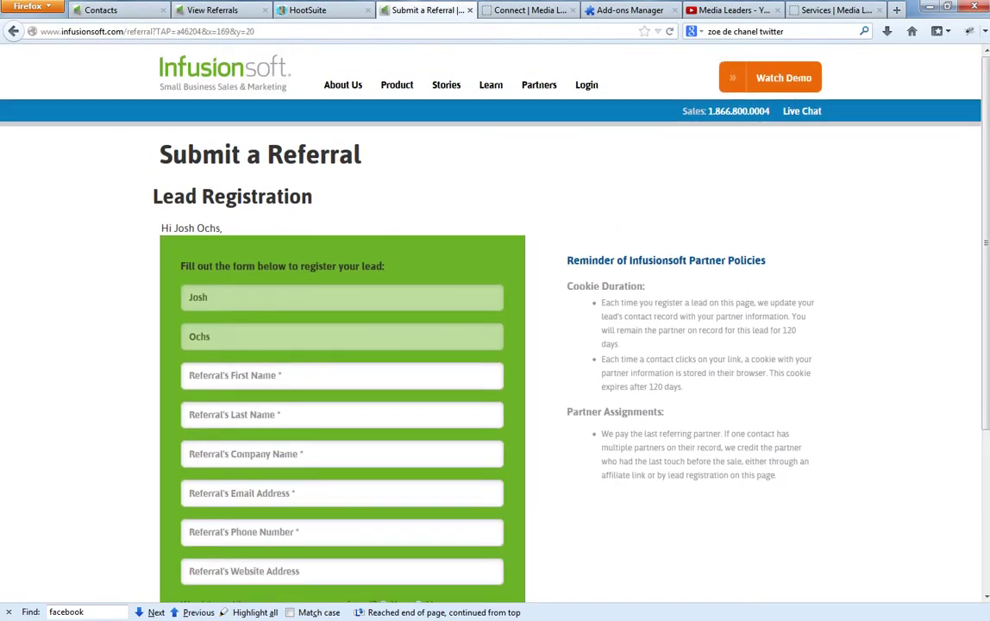
pyautogui.scroll(-5, 444, 311)
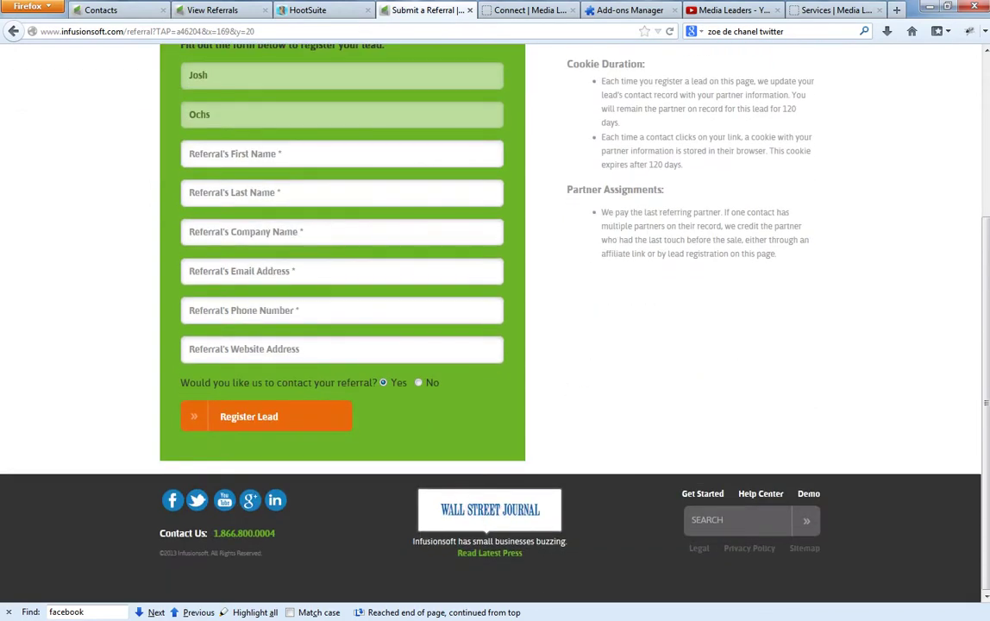
pyautogui.scroll(2, 444, 311)
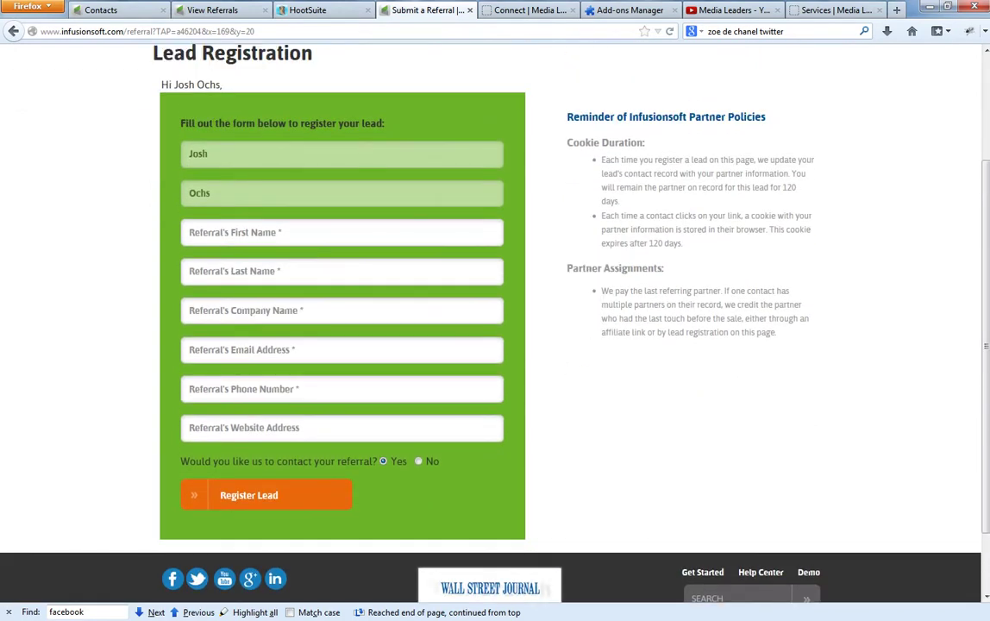
pyautogui.scroll(2, 495, 328)
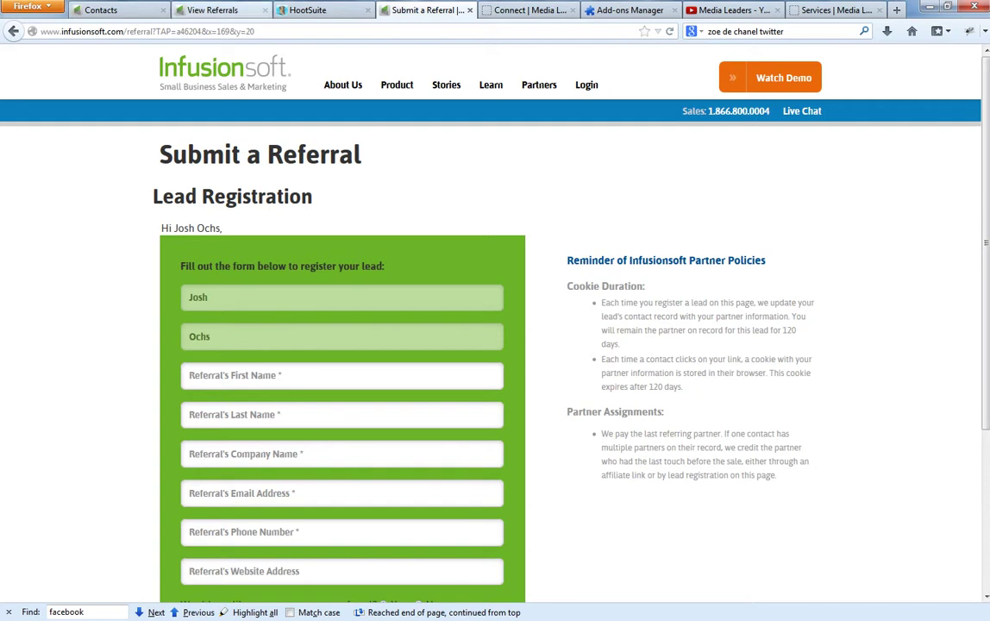
# Clear the name criterion in the partner portal's View Referrals list and run the search
pyautogui.click(212, 9)
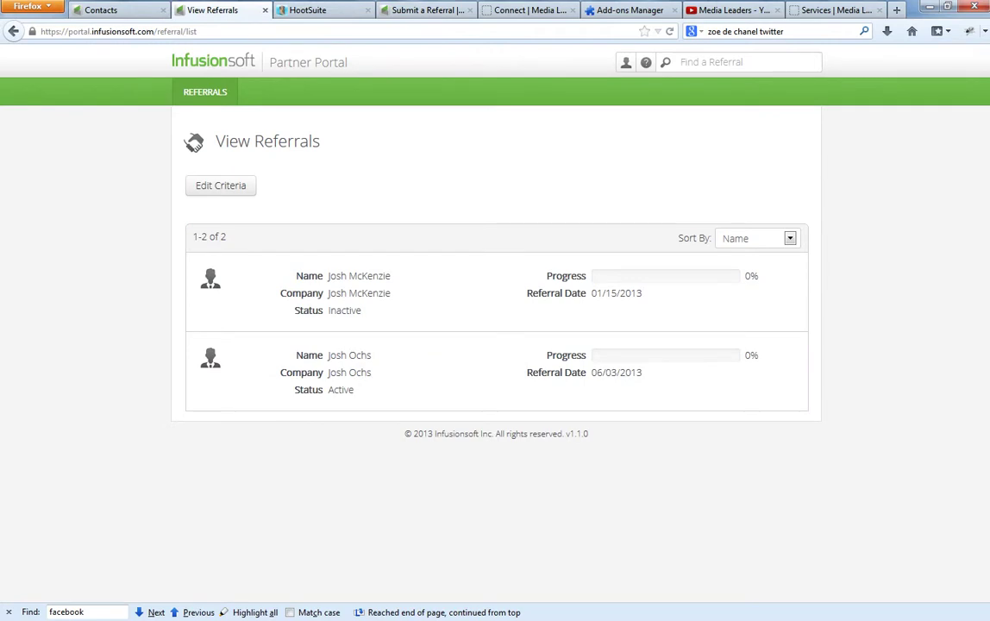
pyautogui.click(220, 185)
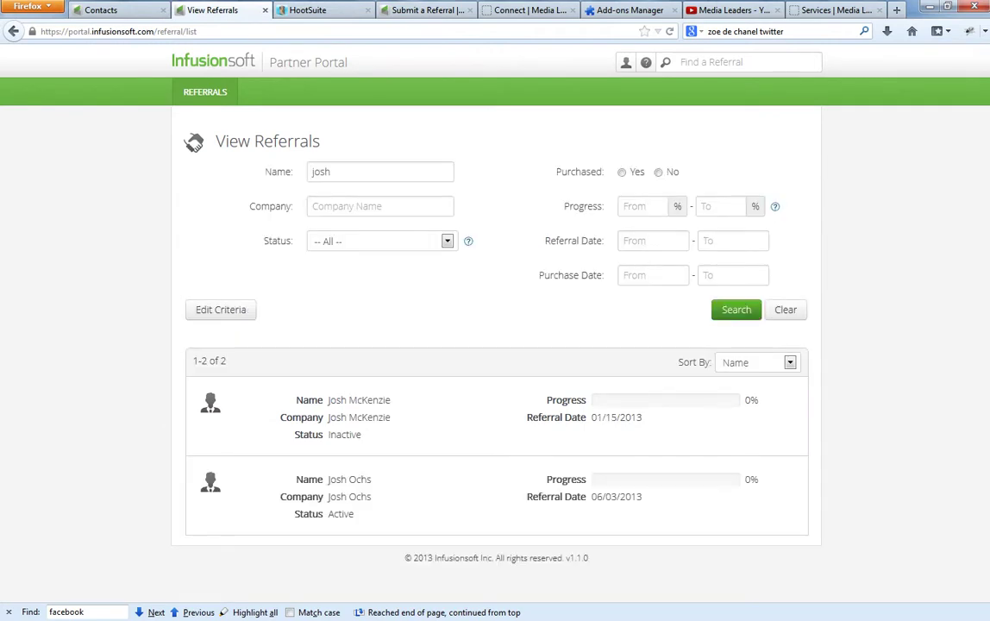
pyautogui.doubleClick(331, 172)
pyautogui.press('BackSpace')
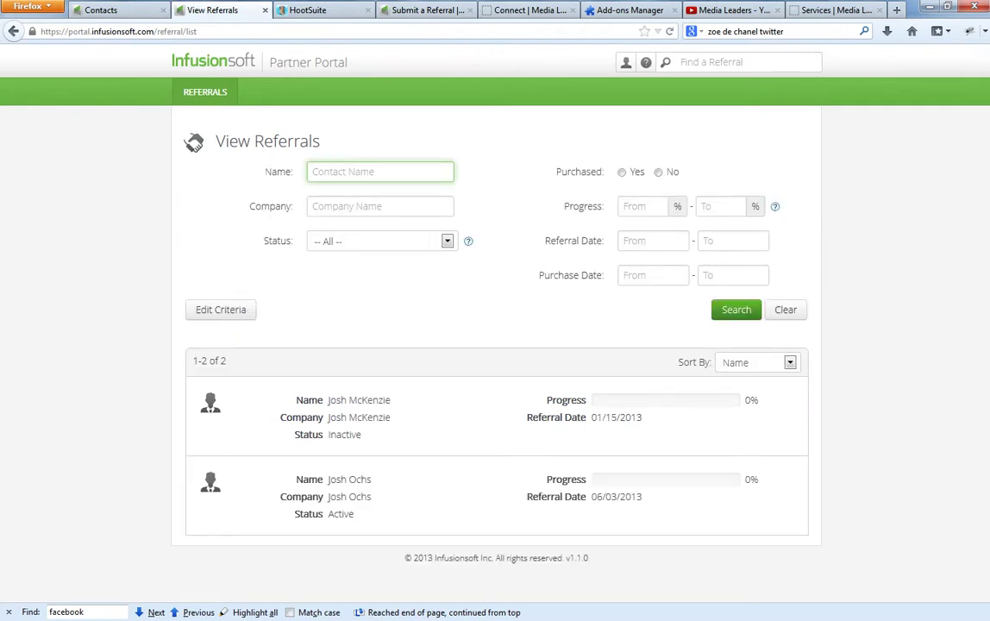
pyautogui.press('Return')
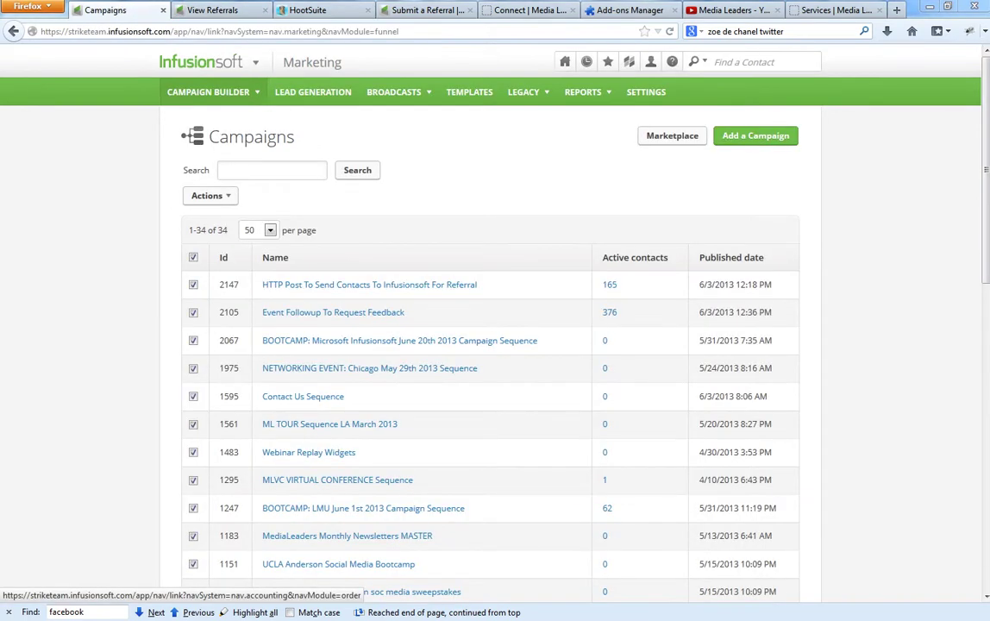
# Return to the MediaLeaders homepage in Chrome and examine its posts from newest to oldest, including the Infusionsoft banner
pyautogui.moveTo(916, 8); pyautogui.dragTo(989, 11)
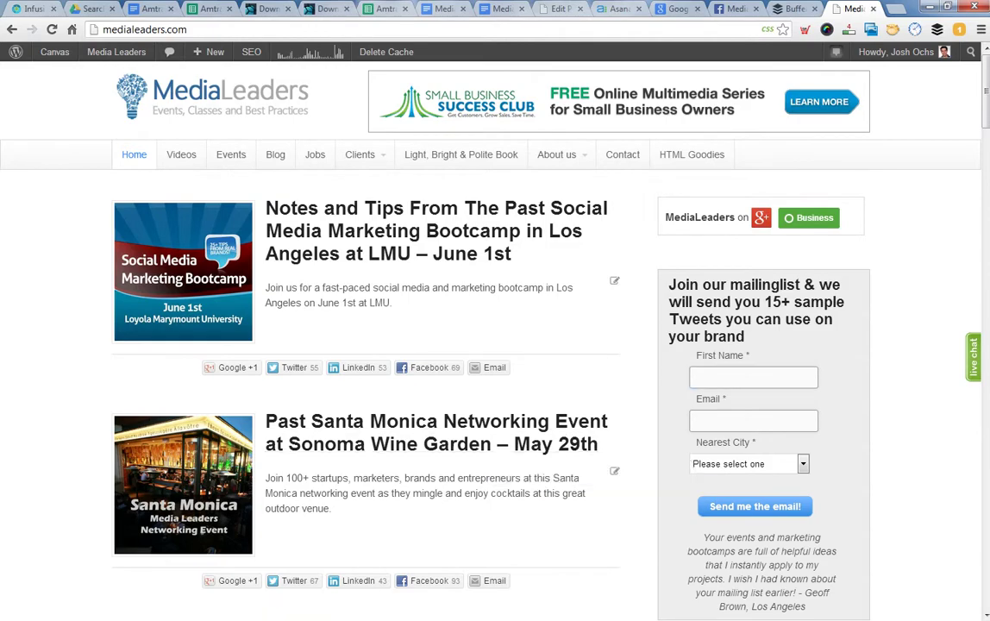
pyautogui.scroll(-5, 495, 345)
pyautogui.scroll(-2, 495, 345)
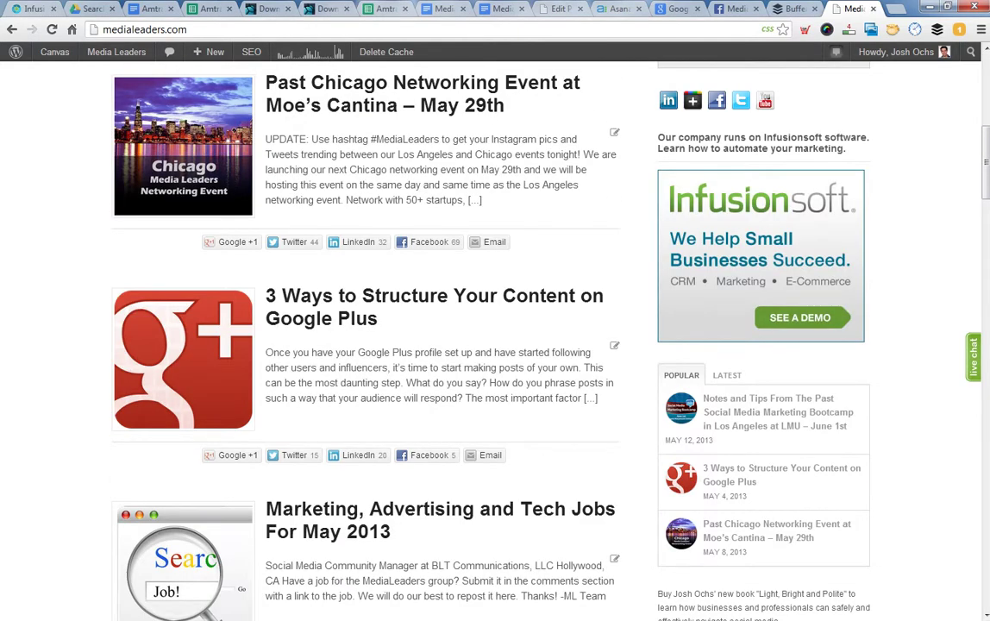
pyautogui.scroll(-7, 495, 345)
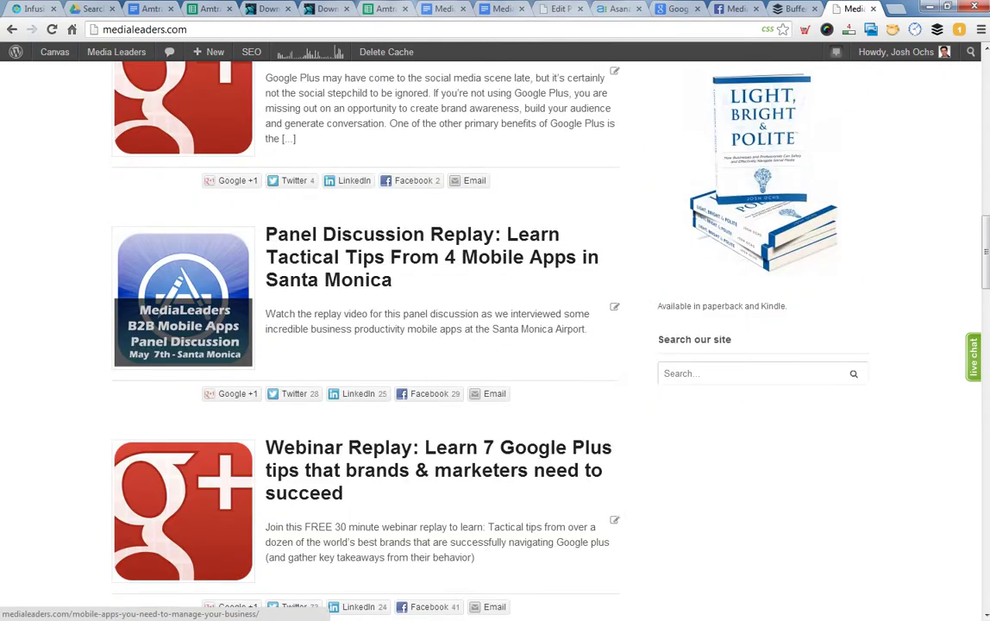
pyautogui.scroll(-4, 495, 345)
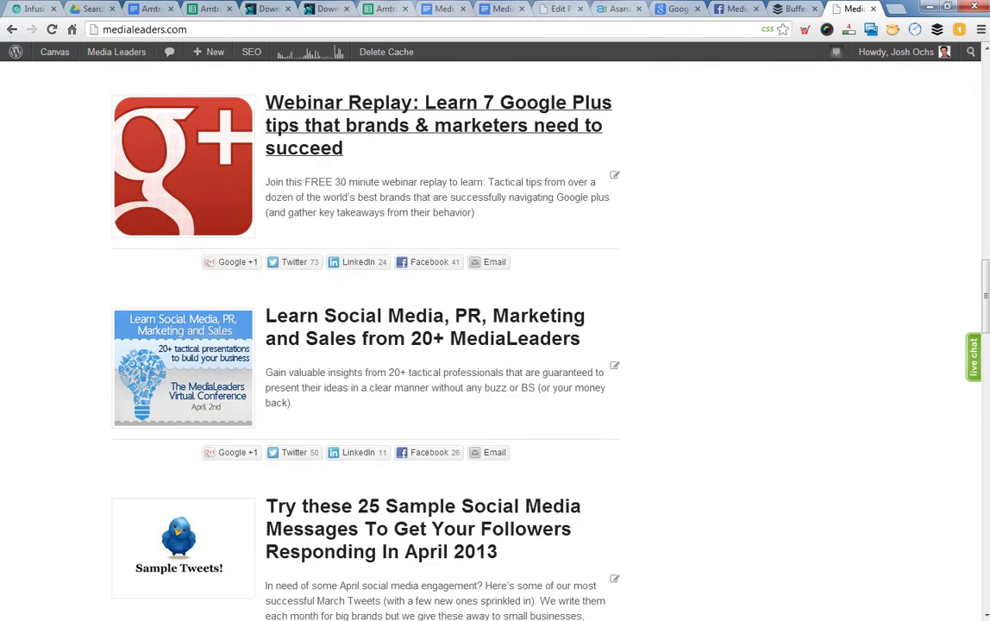
pyautogui.scroll(-2, 423, 328)
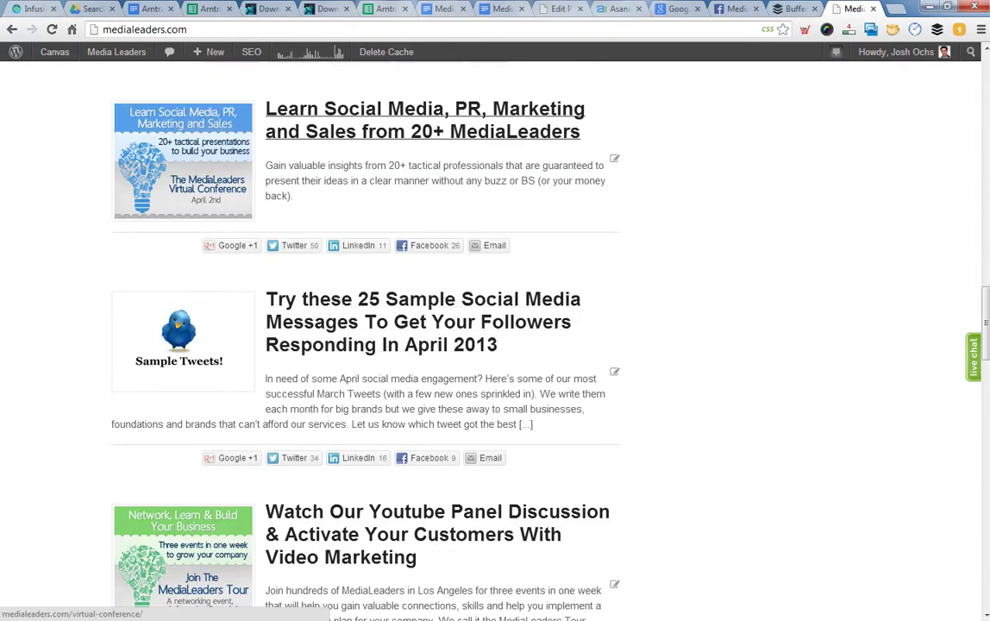
pyautogui.scroll(-4, 422, 120)
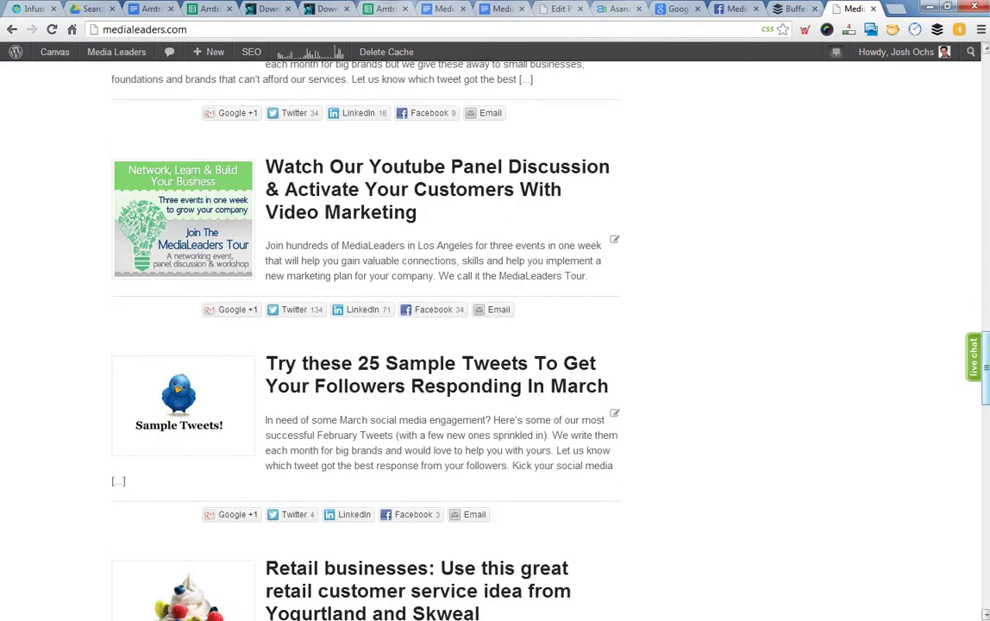
pyautogui.press('Home')
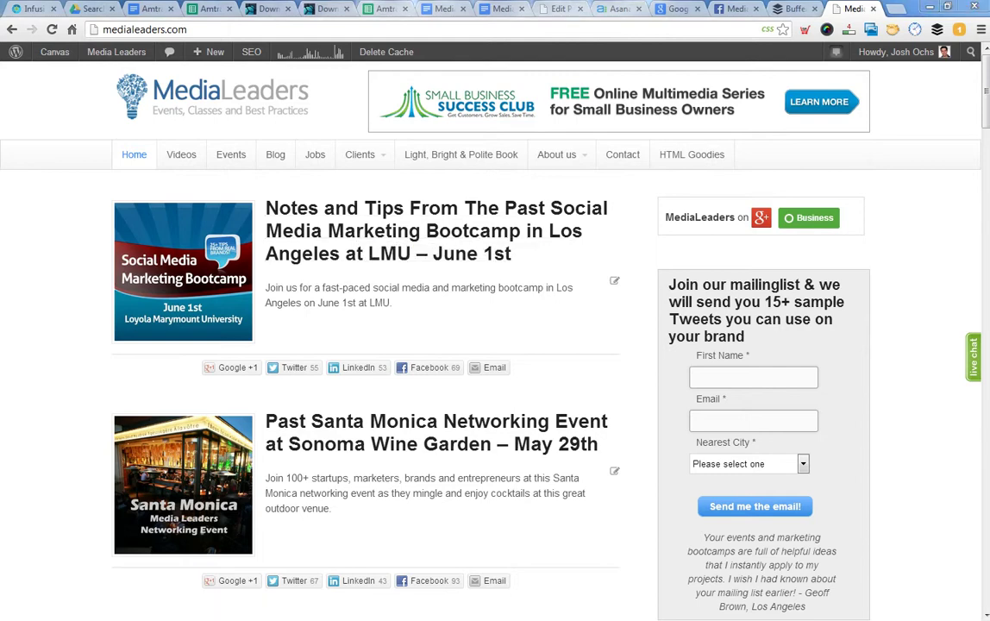
# Show the HTTP Post To Send Contacts To Infusionsoft For Referral campaign in edit mode in Firefox and check the Request information goal's tag
pyautogui.moveTo(989, 7); pyautogui.dragTo(604, 1)
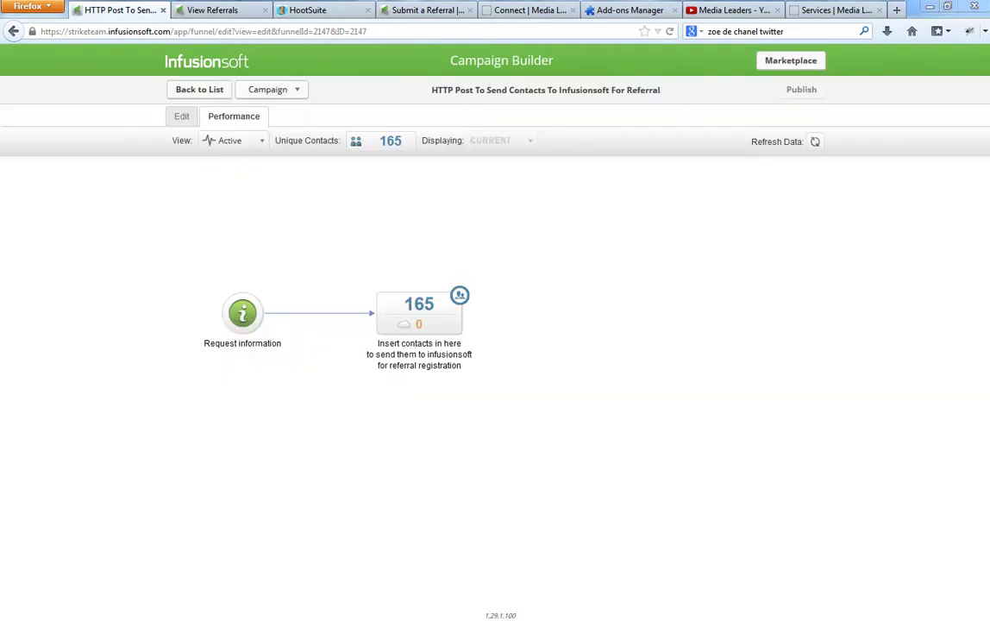
pyautogui.click(181, 116)
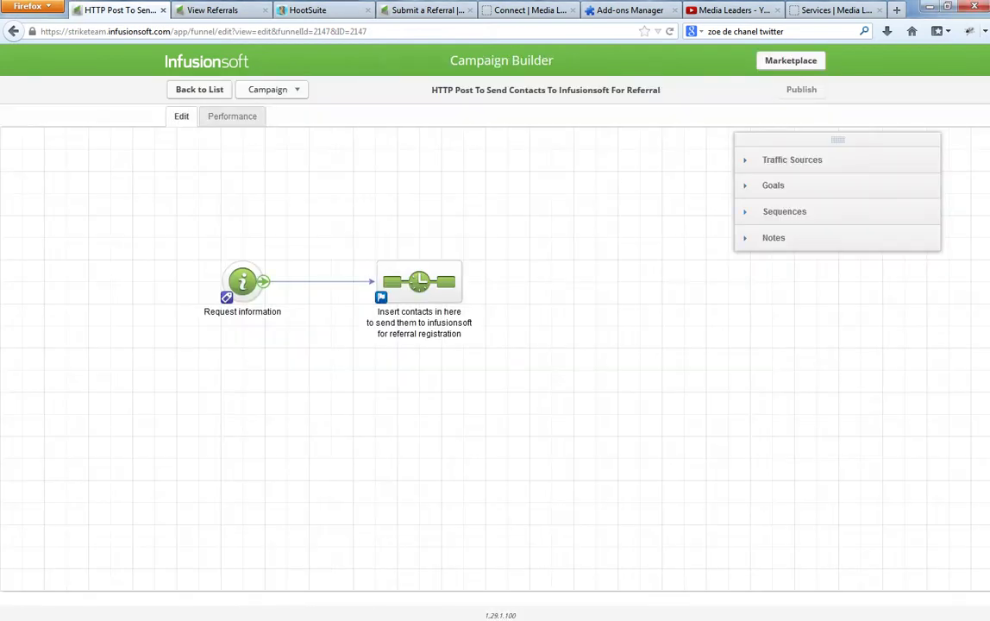
pyautogui.doubleClick(242, 282)
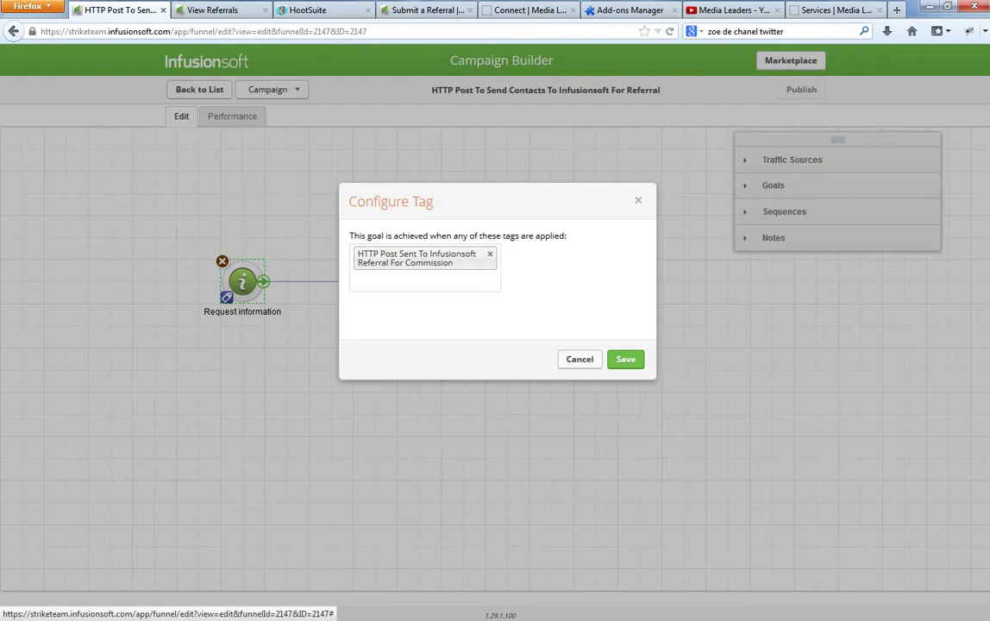
pyautogui.press('Escape')
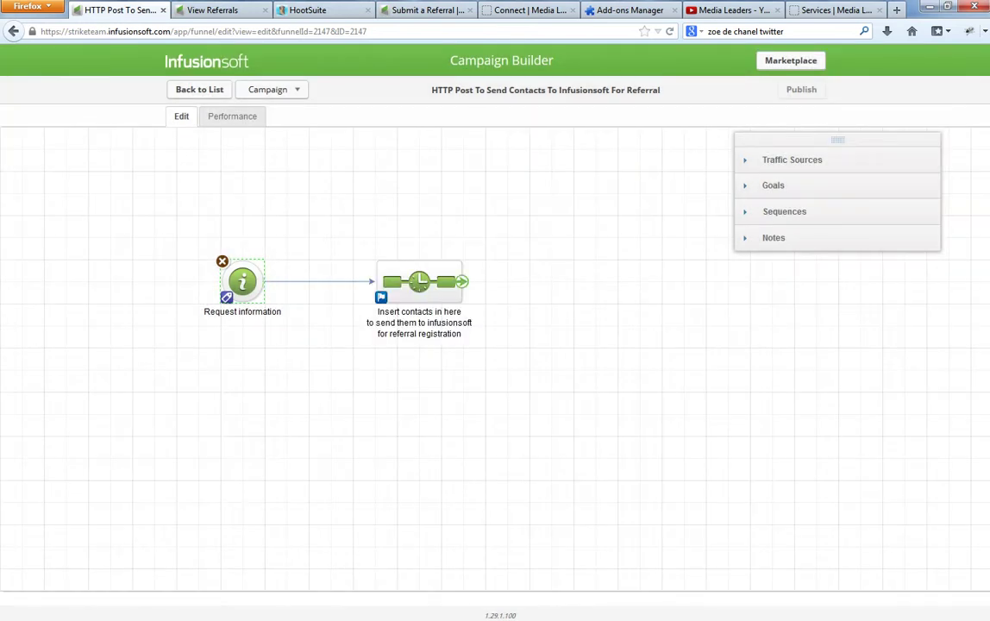
# Open the referral registration sequence's HTTP post settings and examine the affiliate code in the POST URL and the ownerId value
pyautogui.doubleClick(419, 281)
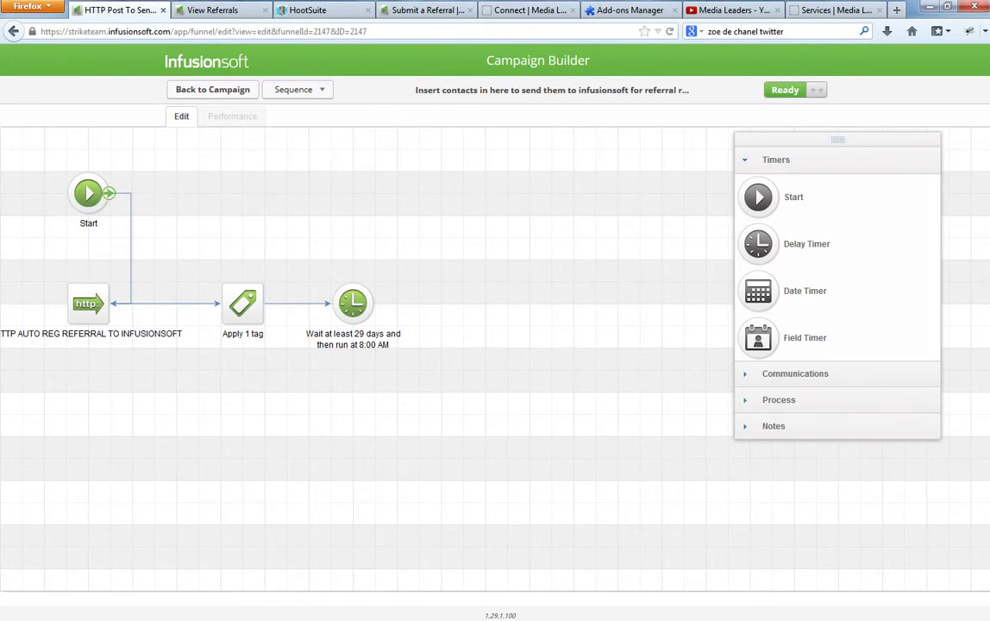
pyautogui.moveTo(89, 303); pyautogui.dragTo(110, 391)
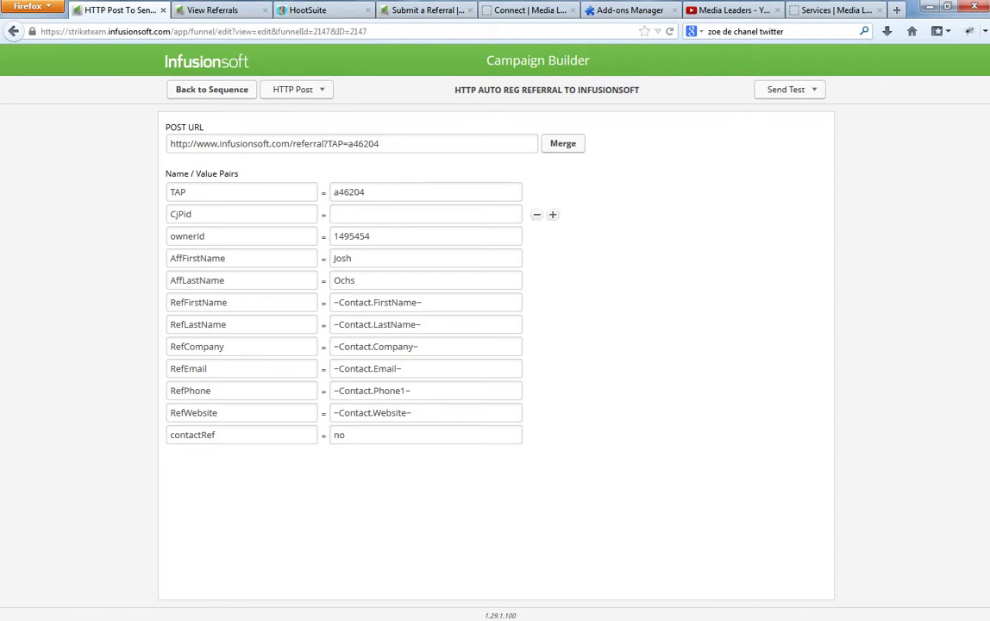
pyautogui.moveTo(379, 144); pyautogui.dragTo(349, 144)
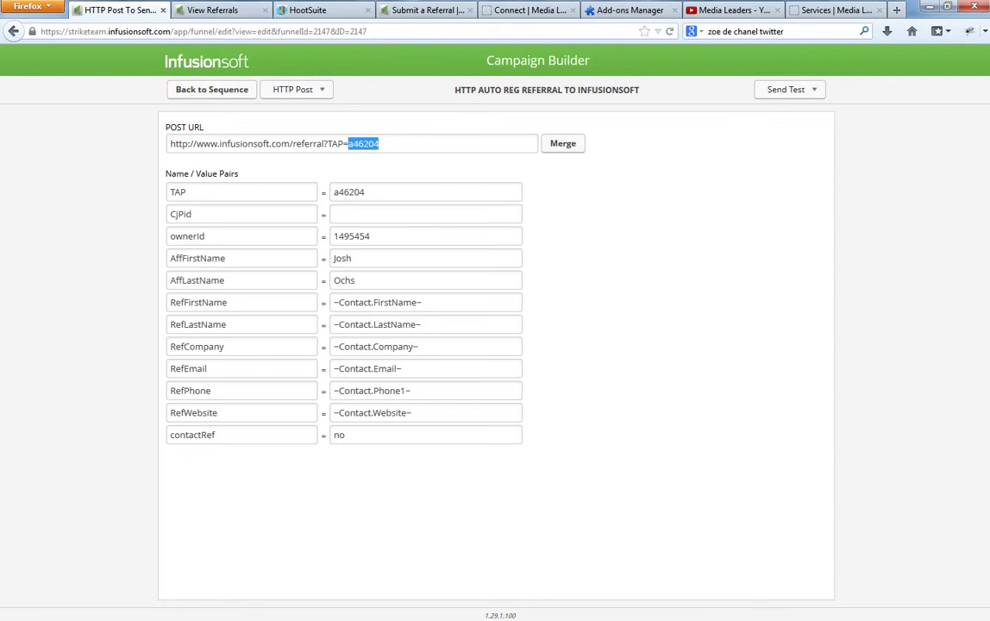
pyautogui.click(380, 143)
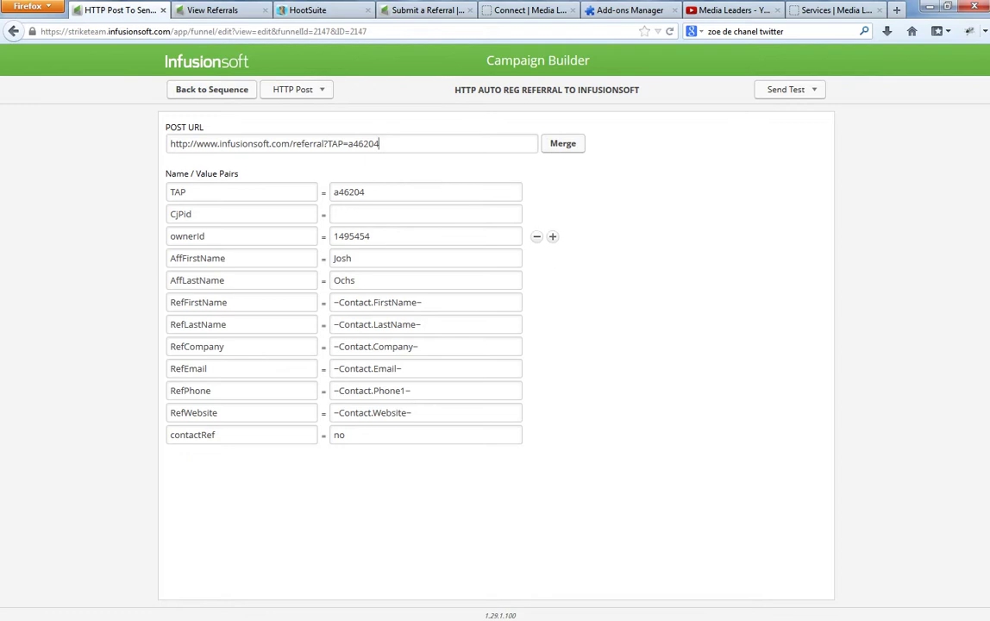
pyautogui.doubleClick(371, 237)
pyautogui.click(348, 236)
# Inspect the green lead registration form on the Submit a Referral page with Firebug and expand its HTML element
pyautogui.hotkey('ctrl', '4')
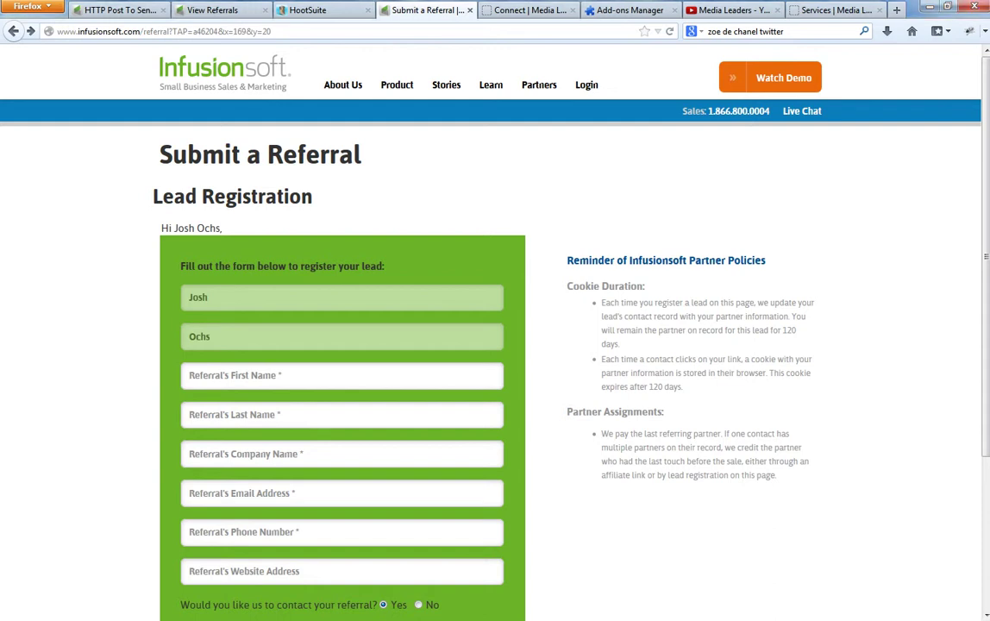
pyautogui.rightClick(228, 249)
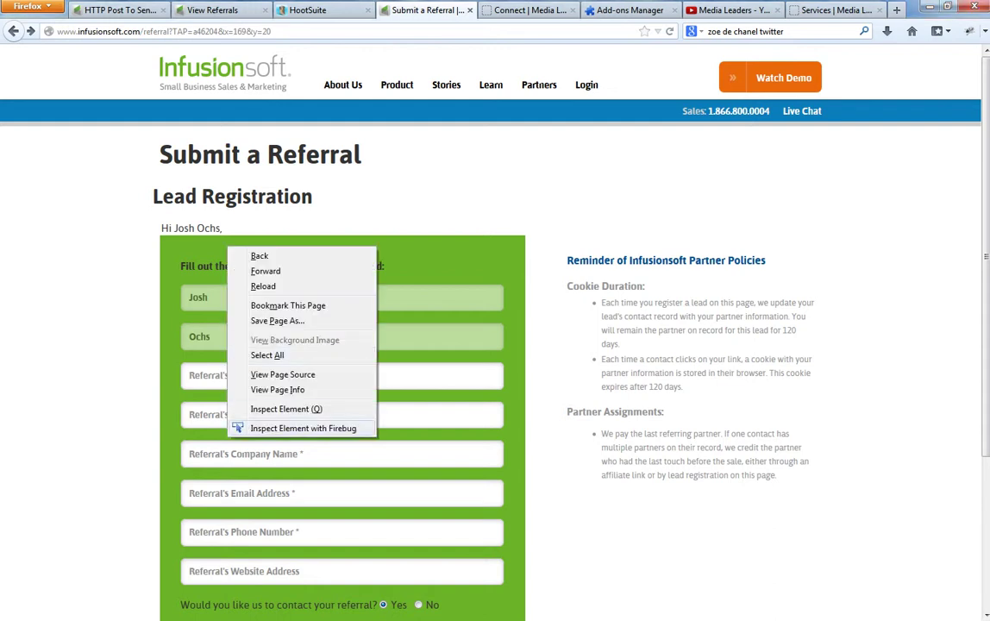
pyautogui.click(302, 427)
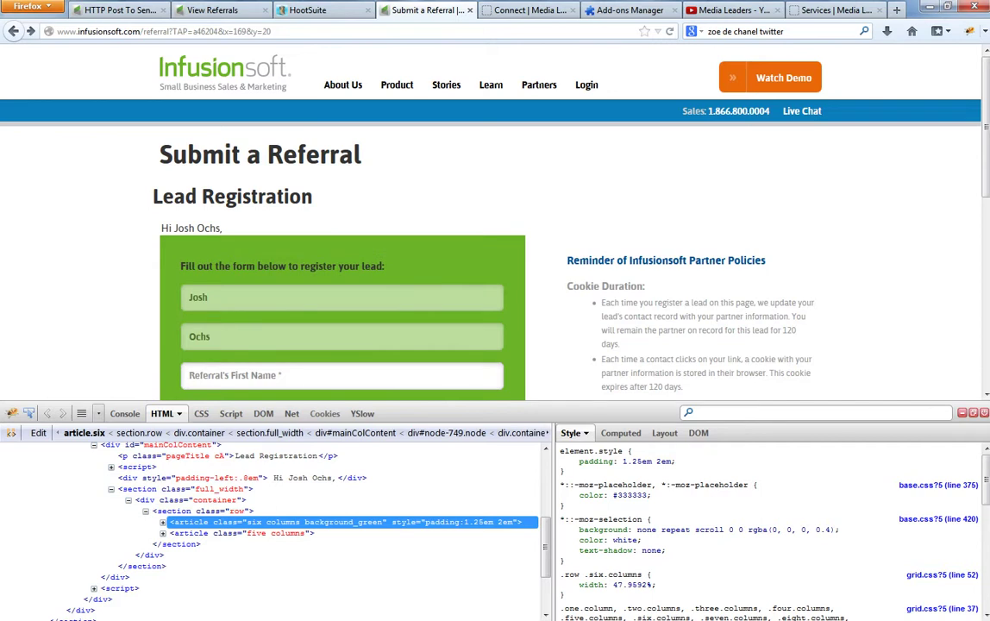
pyautogui.press('Right')
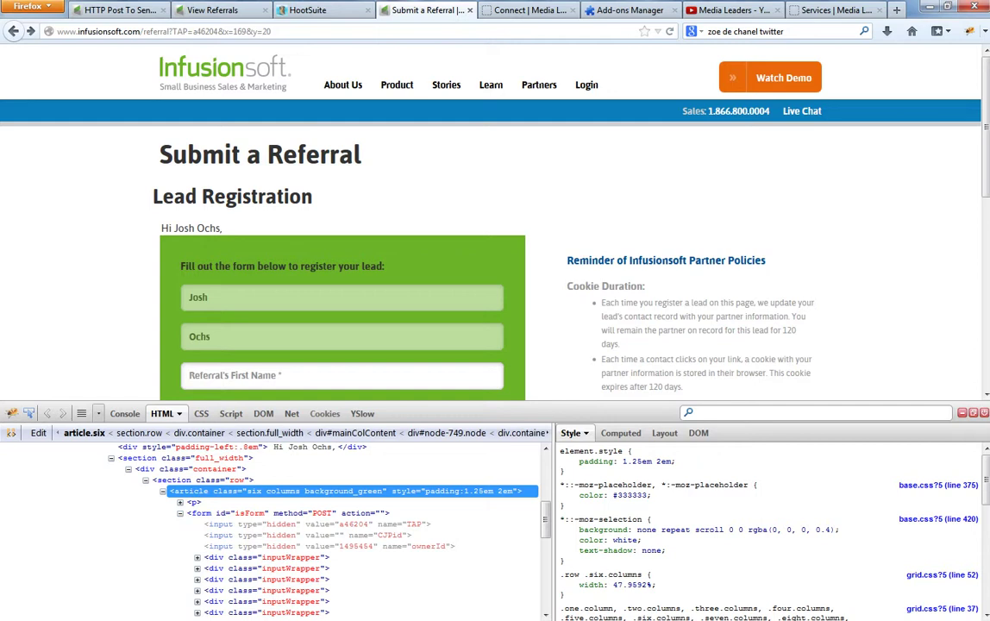
# Select the hidden ownerId input's value in the form's HTML and return to the HTTP post settings to compare it
pyautogui.click(356, 546)
pyautogui.click(355, 546)
pyautogui.moveTo(339, 546); pyautogui.dragTo(345, 546)
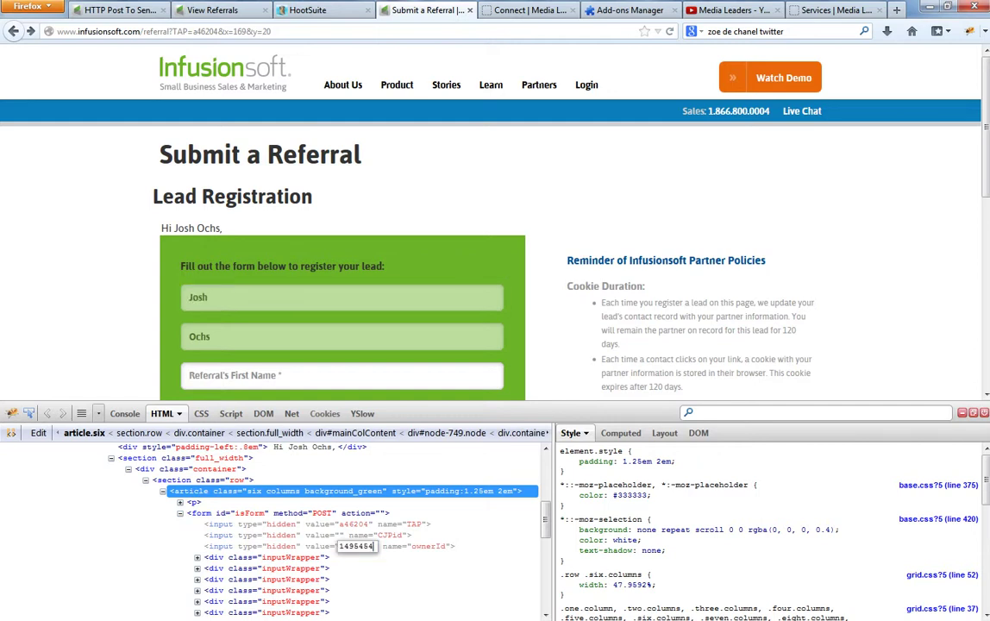
pyautogui.press('Tab')
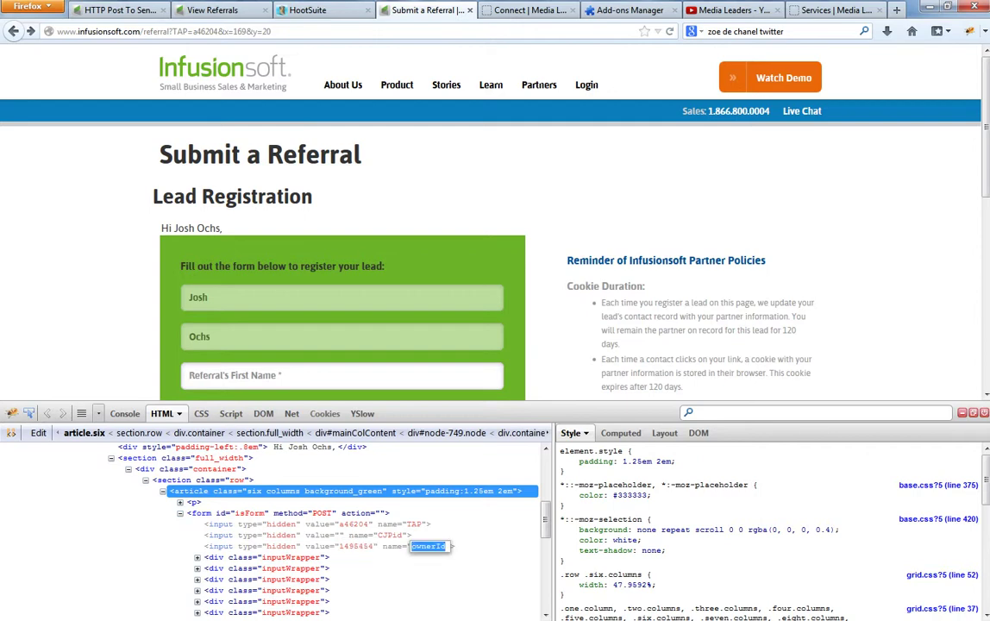
pyautogui.hotkey('shift', 'Tab')
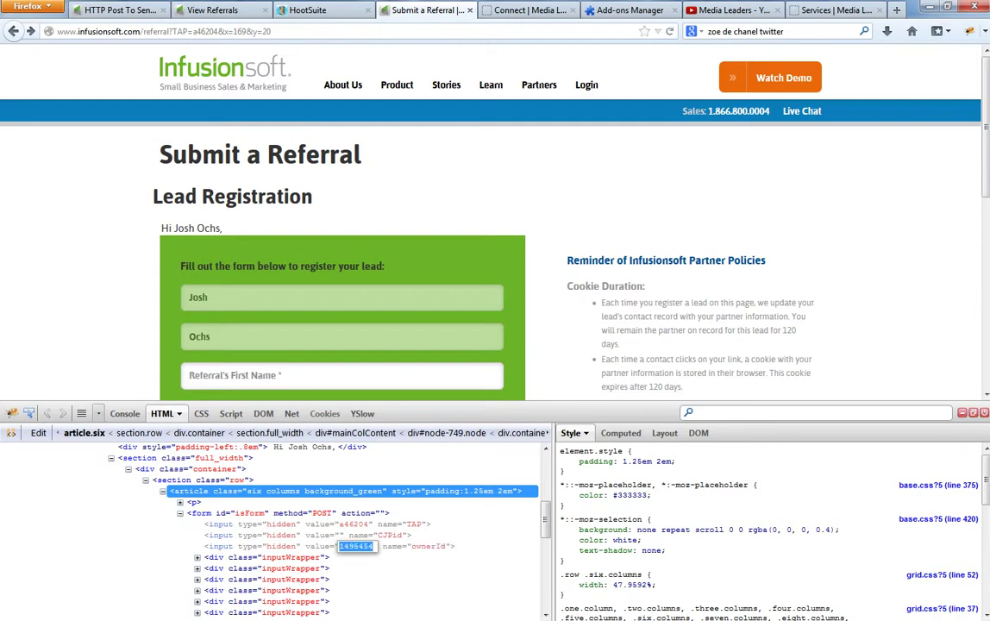
pyautogui.hotkey('ctrl', '1')
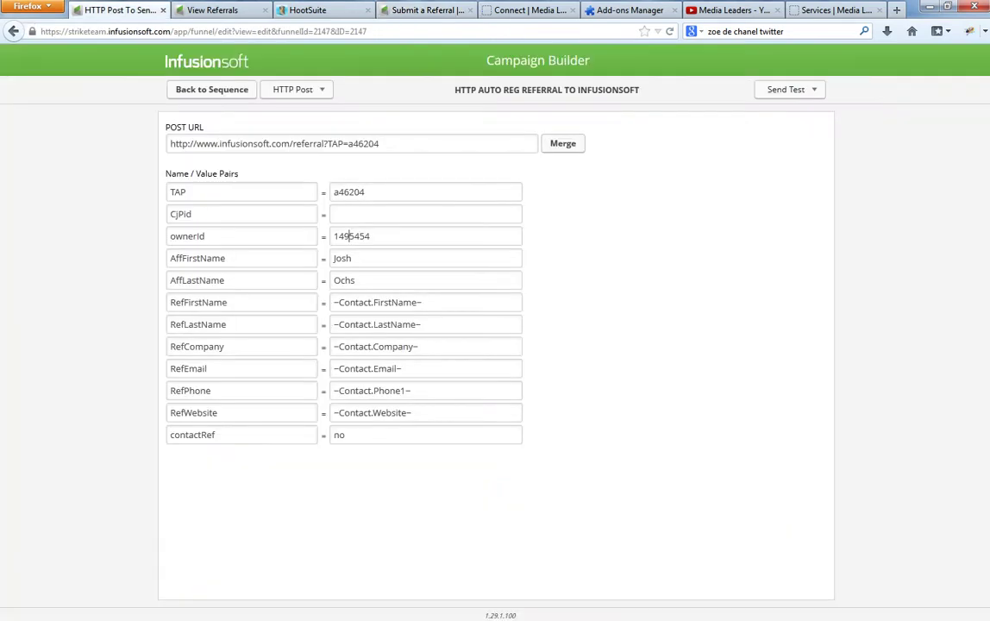
# Review the HTTP post's name/value pairs from TAP through contactRef, including the owner, affiliate name and referral contact merge fields
pyautogui.click(370, 235)
pyautogui.moveTo(483, 191)
pyautogui.moveTo(496, 214)
pyautogui.moveTo(496, 237)
pyautogui.moveTo(496, 258)
pyautogui.moveTo(496, 281)
pyautogui.moveTo(496, 302)
pyautogui.moveTo(497, 325)
pyautogui.moveTo(496, 435)
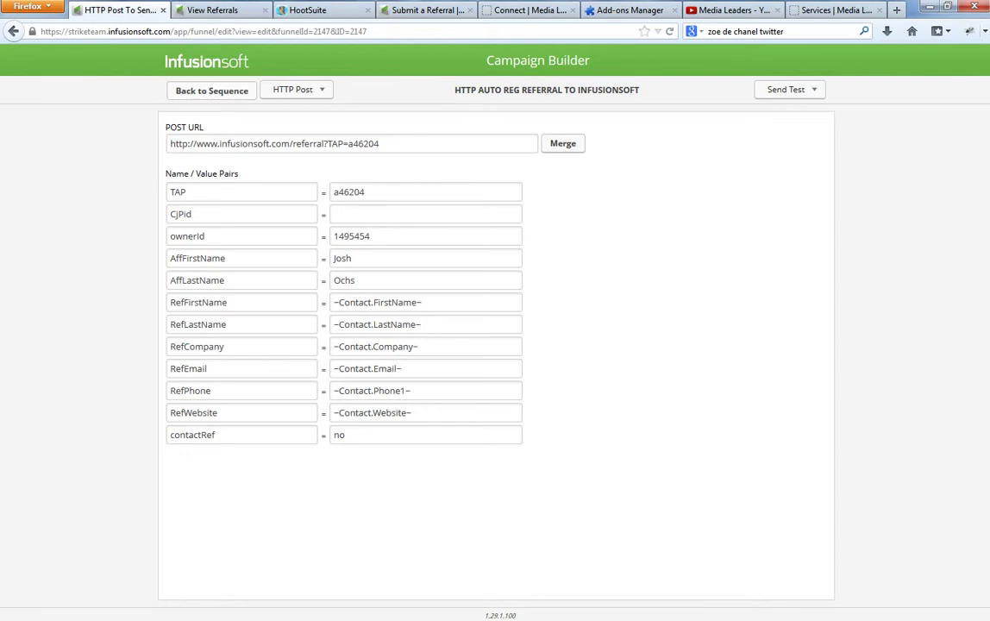
# Open the sequence's tag step that follows the HTTP post and save it with HTTP Post Sent To Infusionsoft Referral For Commission applied
pyautogui.click(211, 89)
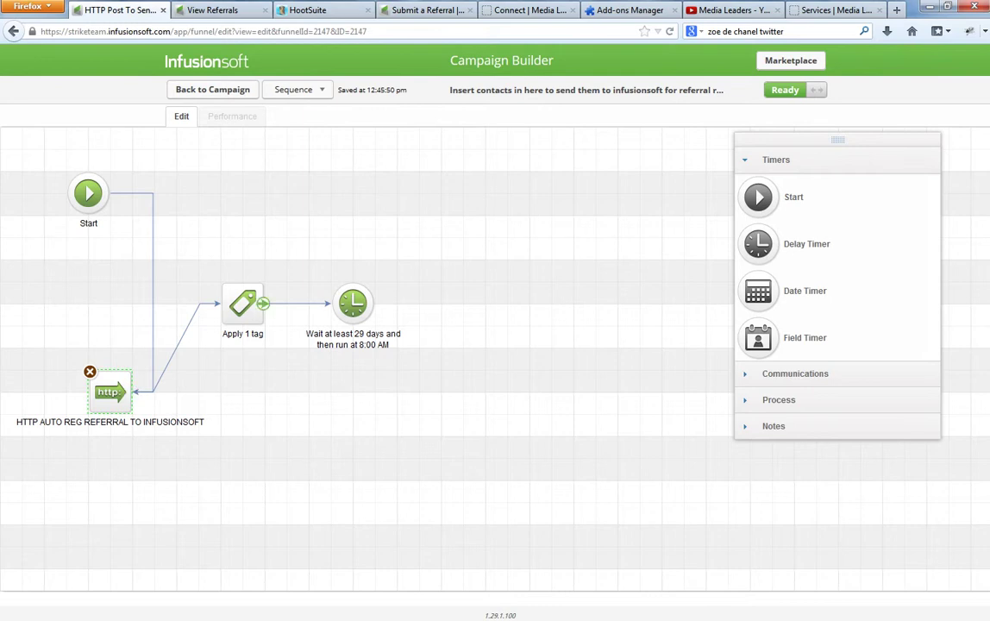
pyautogui.doubleClick(243, 303)
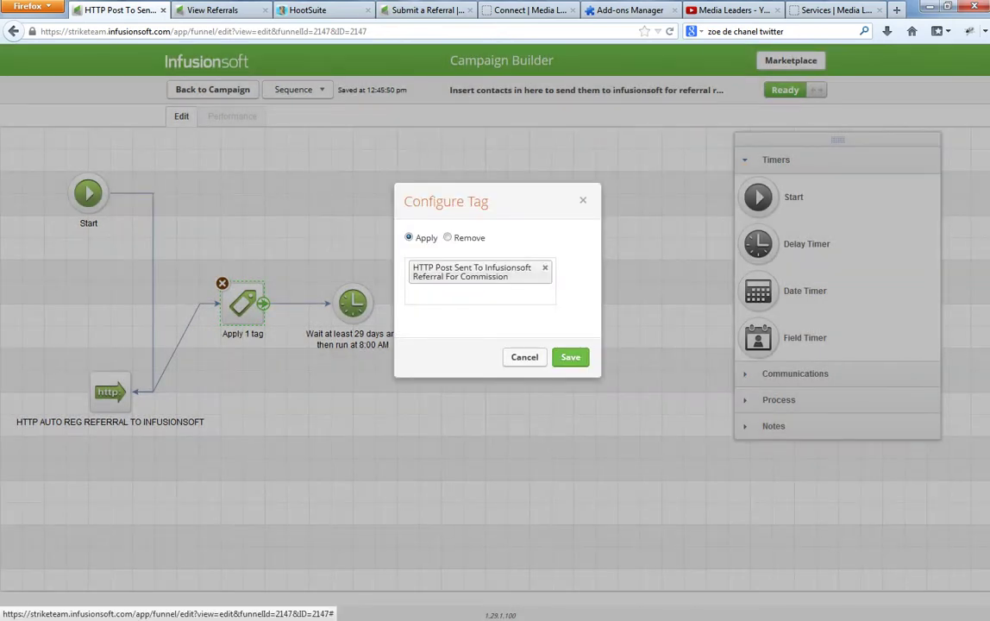
pyautogui.click(570, 357)
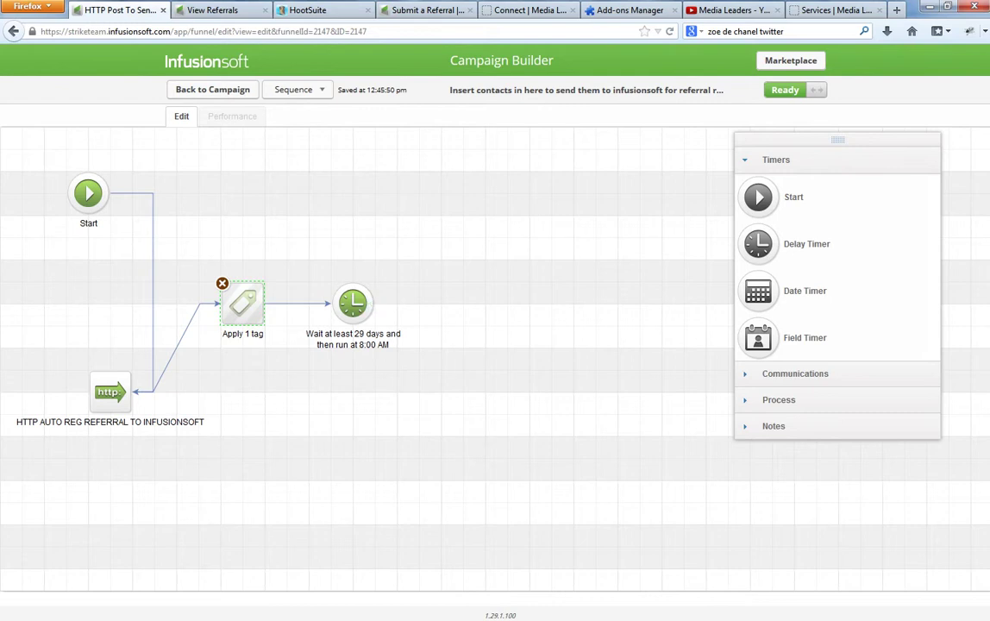
# Return from the sequence to the campaign and publish its modified referral registration sequence
pyautogui.click(213, 90)
pyautogui.click(802, 90)
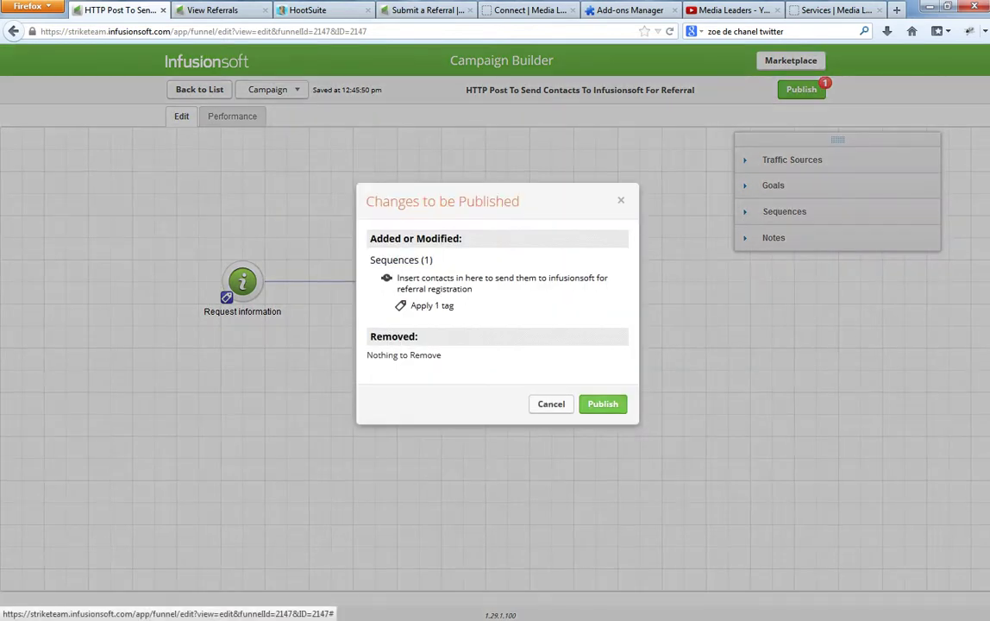
pyautogui.click(603, 403)
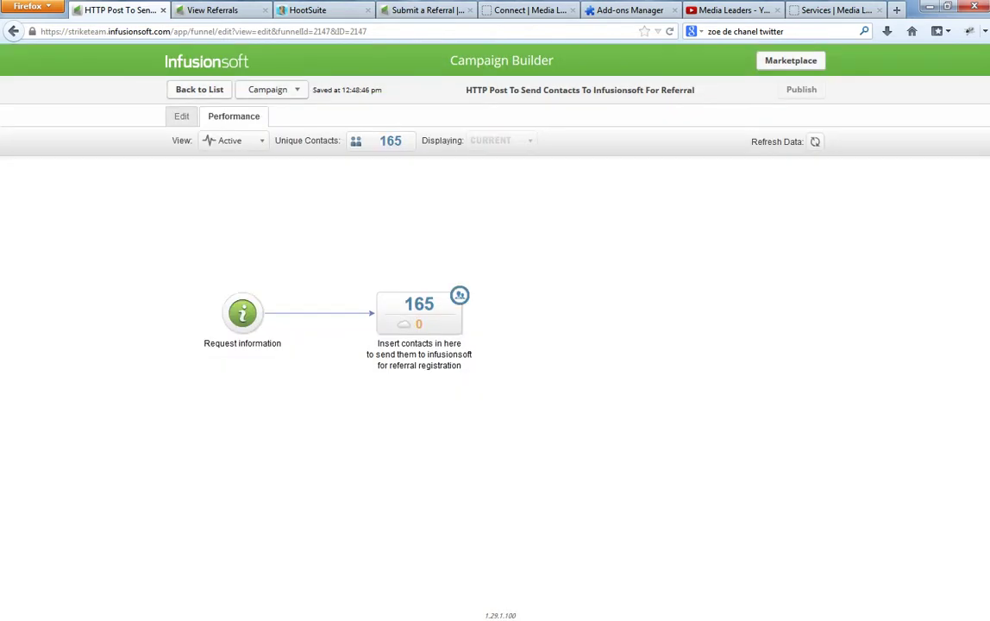
# Close Firebug on the Submit a Referral page and review the lead registration form, comparing it with the campaign's referral sequence
pyautogui.click(426, 10)
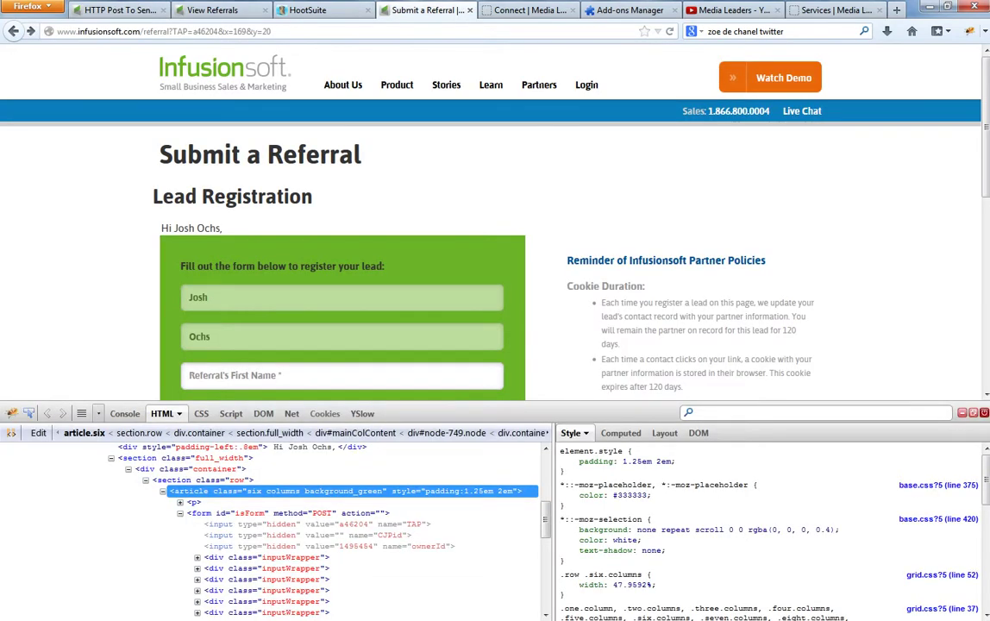
pyautogui.press('F12')
pyautogui.scroll(-2, 495, 346)
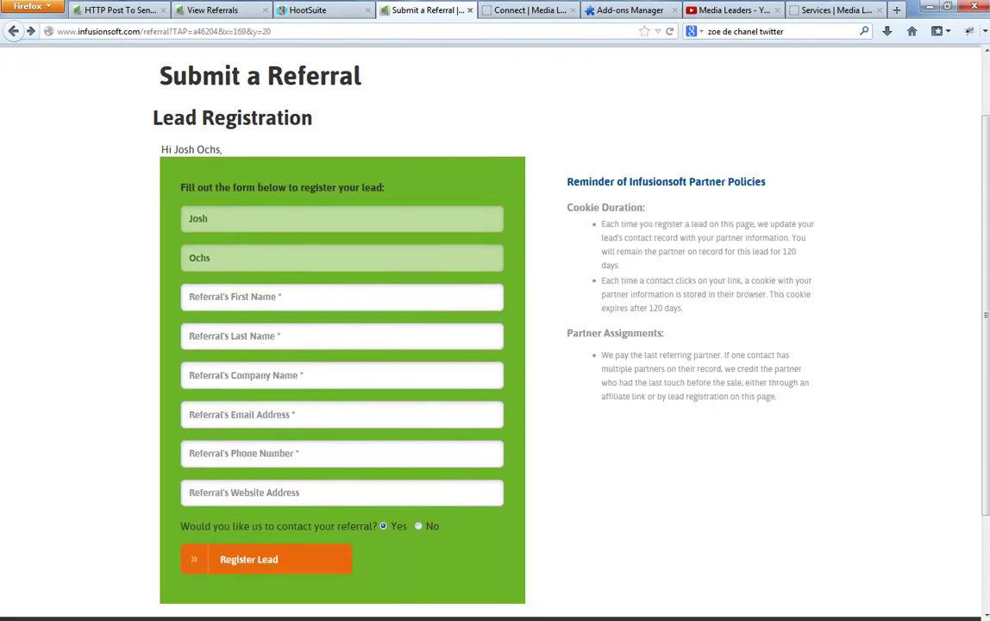
pyautogui.scroll(2, 495, 345)
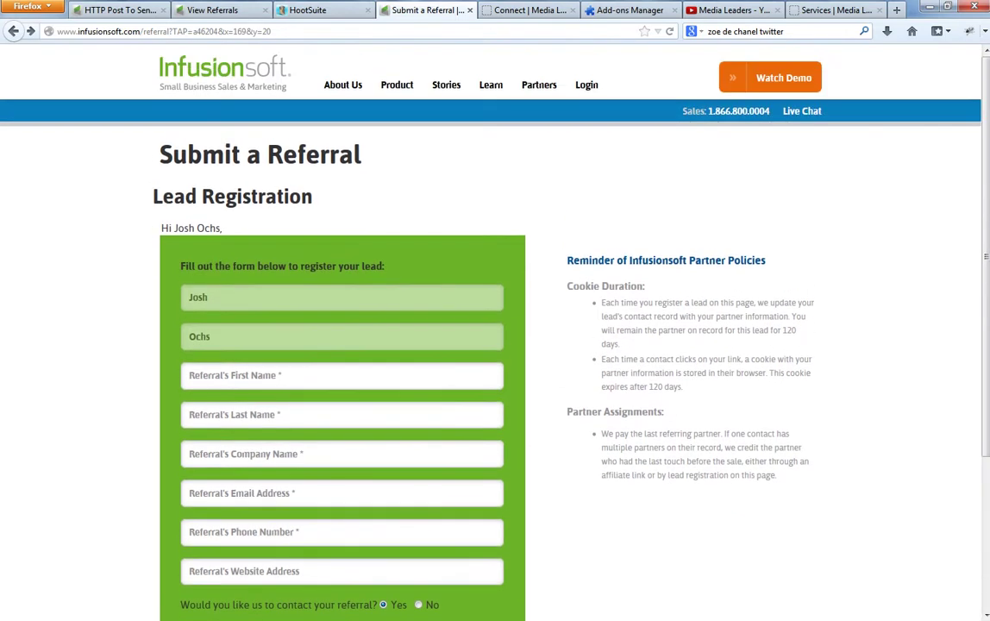
pyautogui.click(121, 10)
pyautogui.moveTo(419, 312)
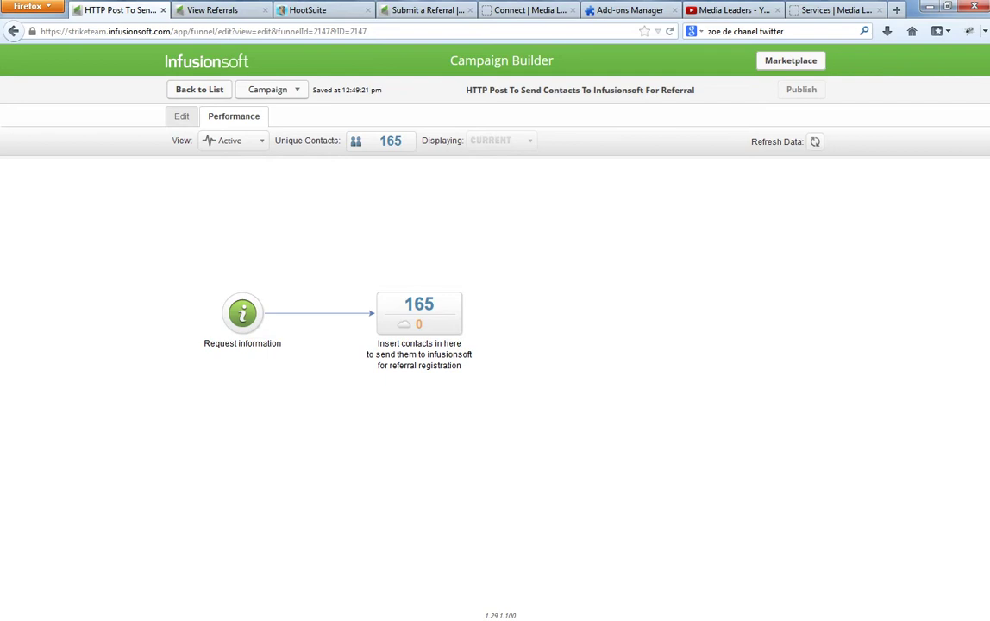
# Rename the campaign's Request information goal to "Request information For NO CALL" and publish the change
pyautogui.click(181, 116)
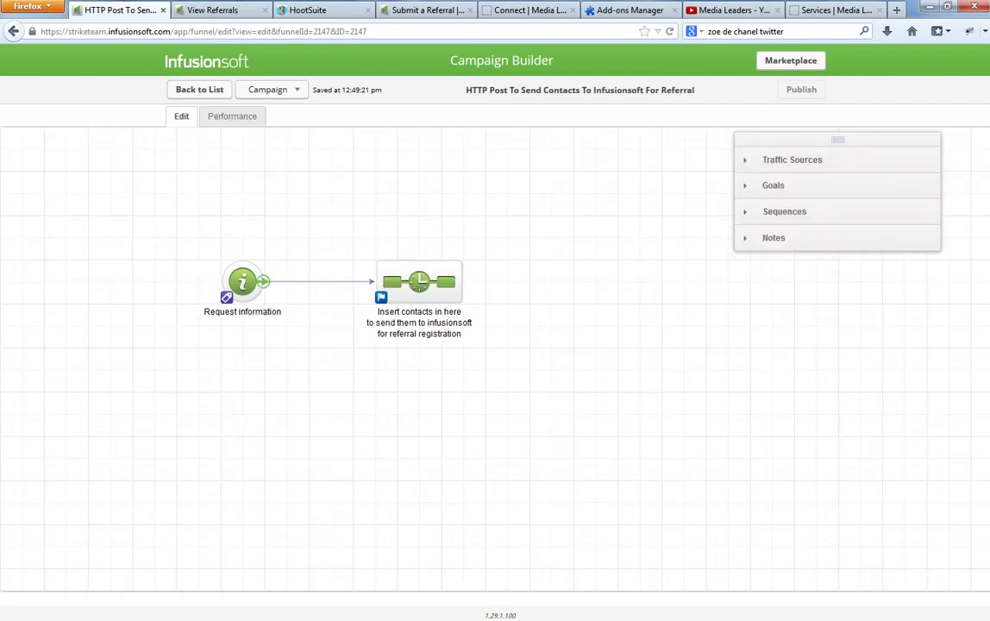
pyautogui.doubleClick(242, 312)
pyautogui.press('End')
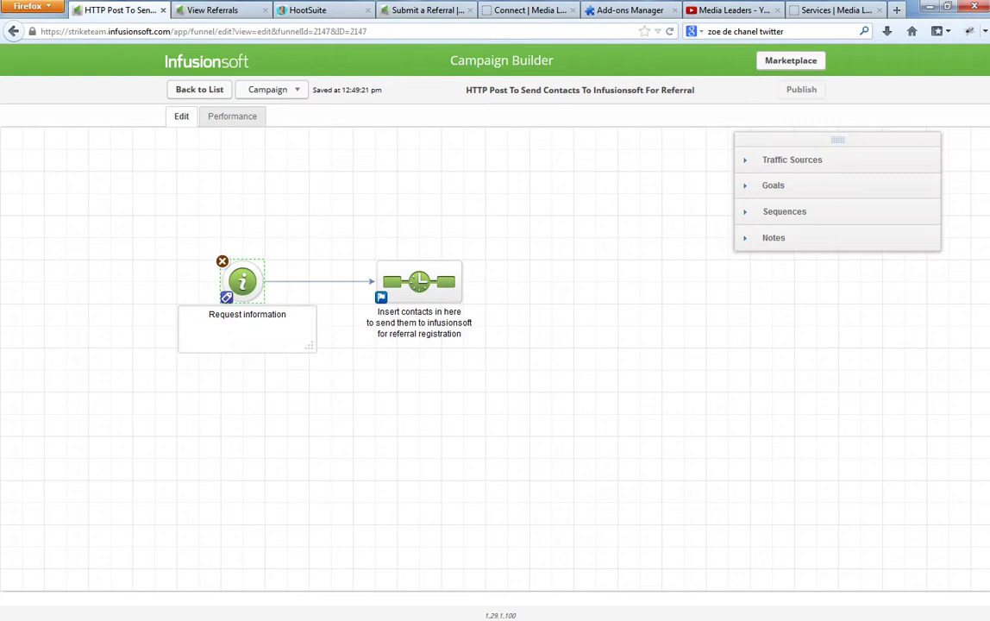
pyautogui.write('For NO CALL')
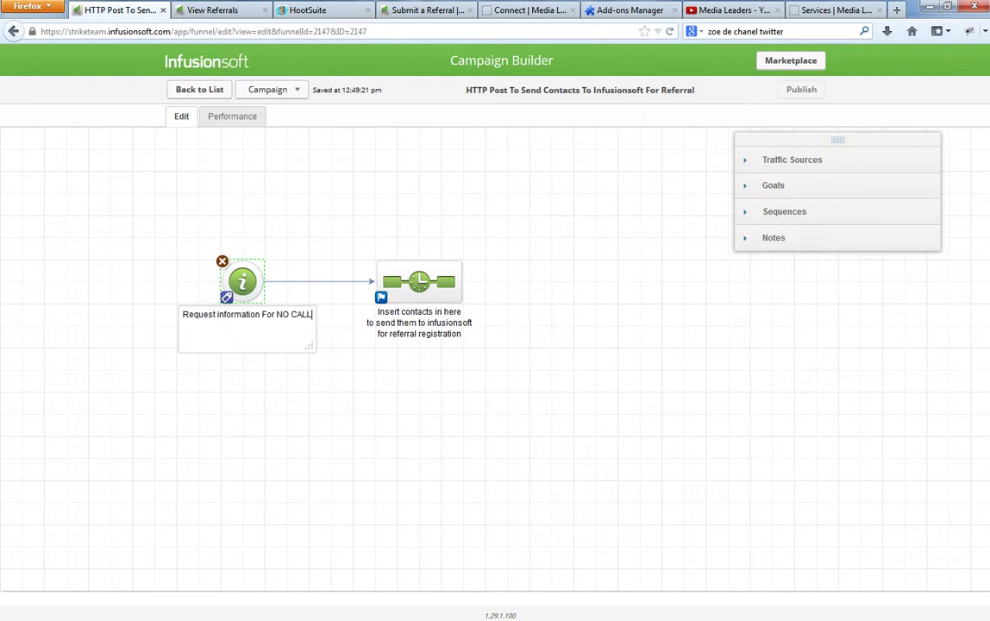
pyautogui.press('Return')
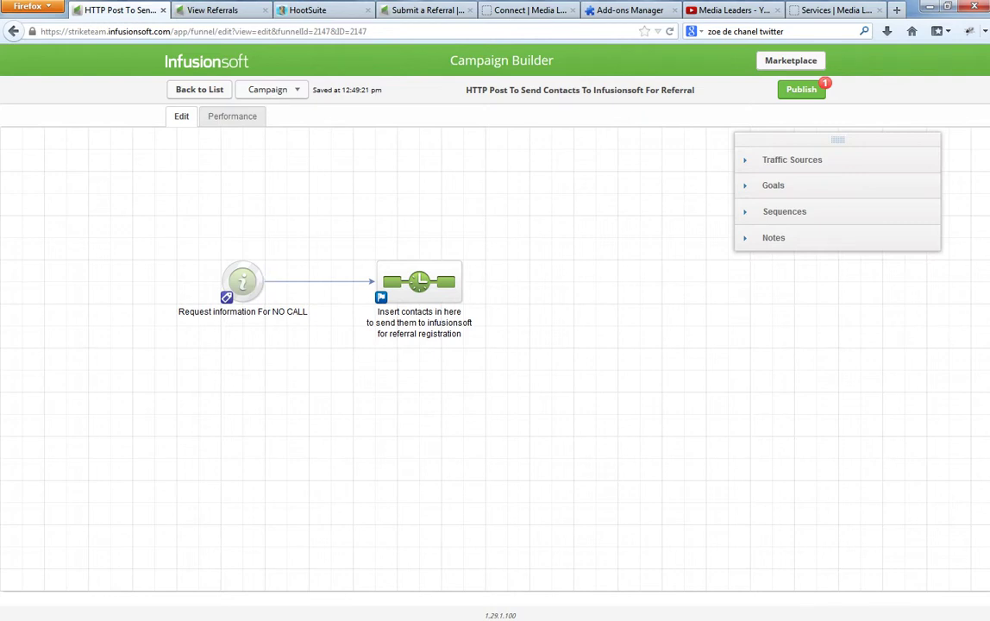
pyautogui.click(802, 89)
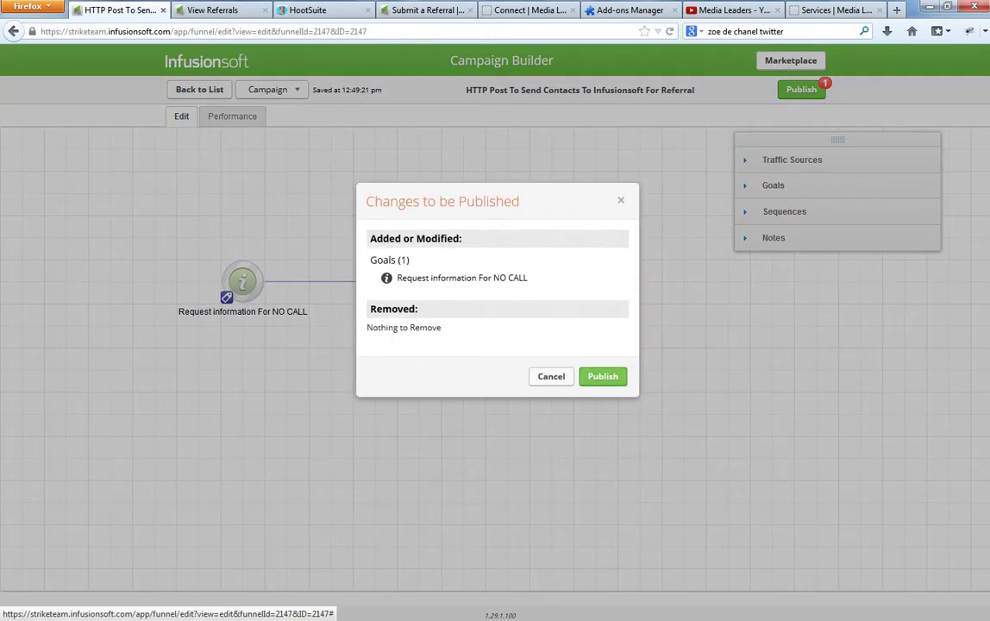
pyautogui.click(601, 376)
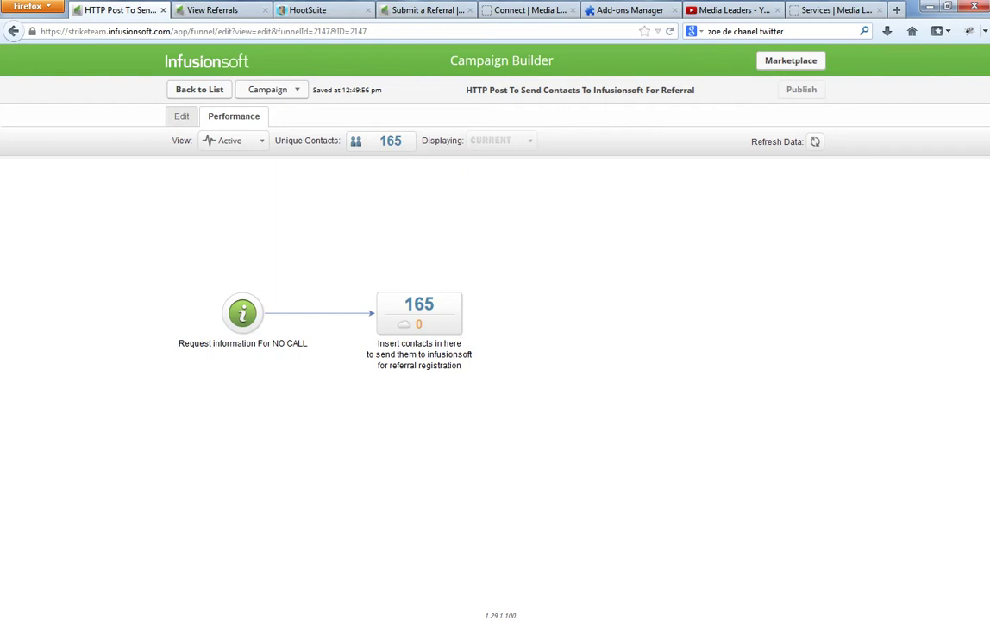
# Examine the option for contacting the referral on the Submit a Referral form and return to the campaign
pyautogui.click(422, 9)
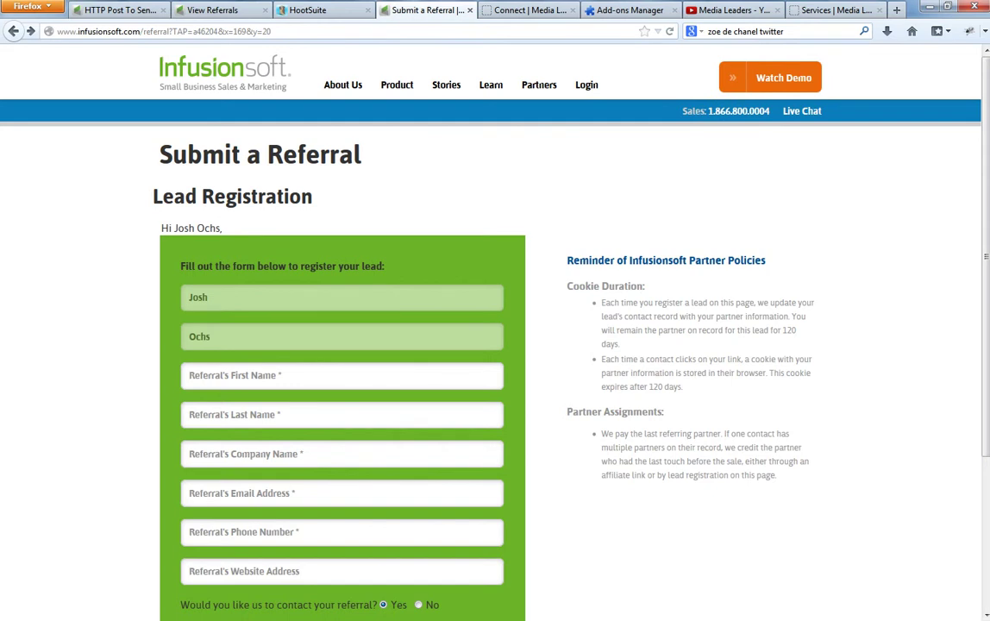
pyautogui.scroll(-2, 496, 345)
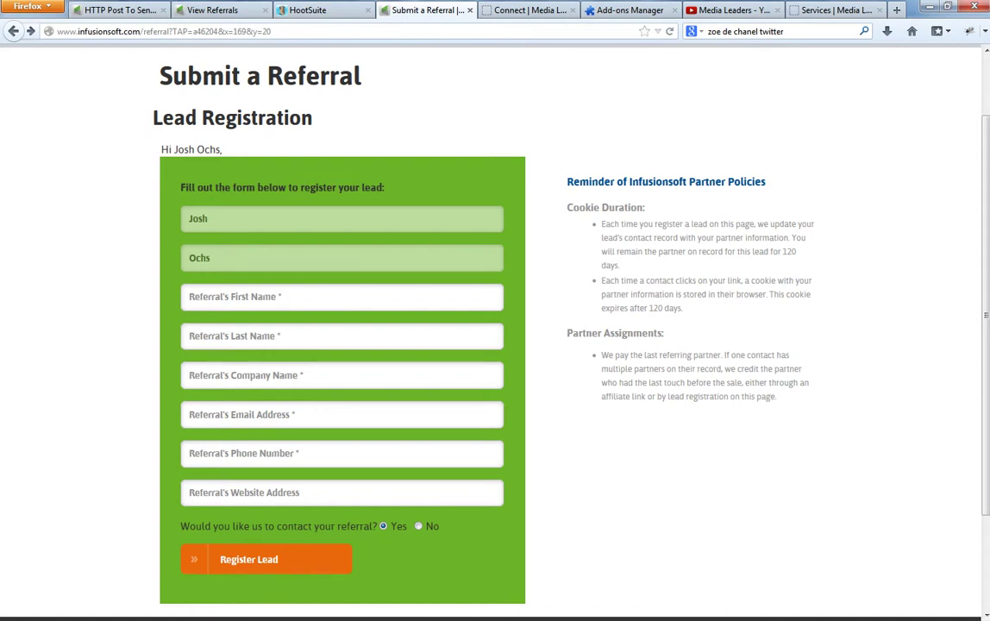
pyautogui.hotkey('ctrl', '1')
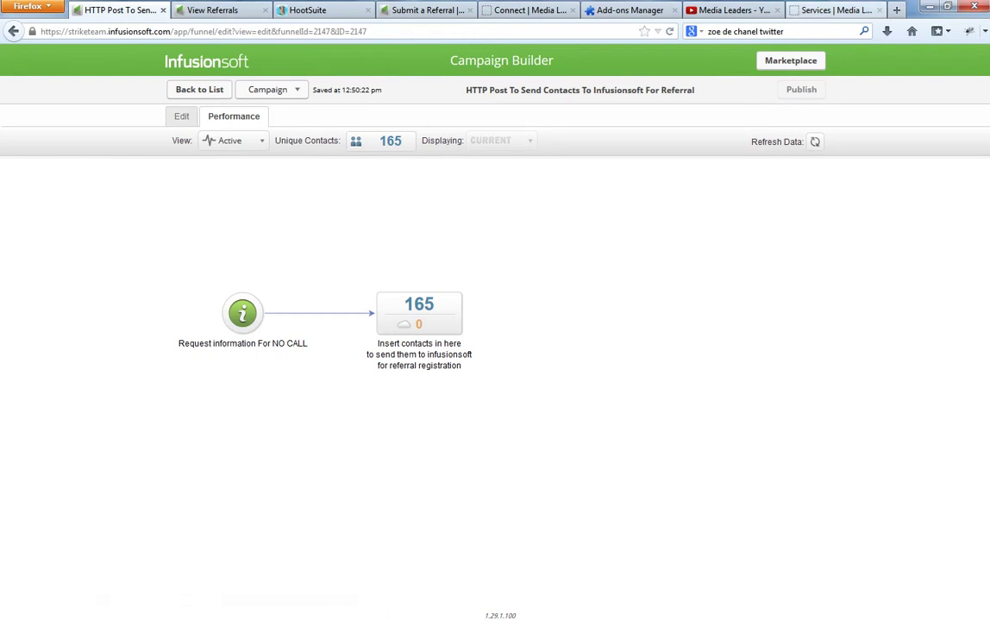
# Show the medialeaders.com home page beside the campaign and check the Nearest City choices in its mailing list form
pyautogui.click(833, 9)
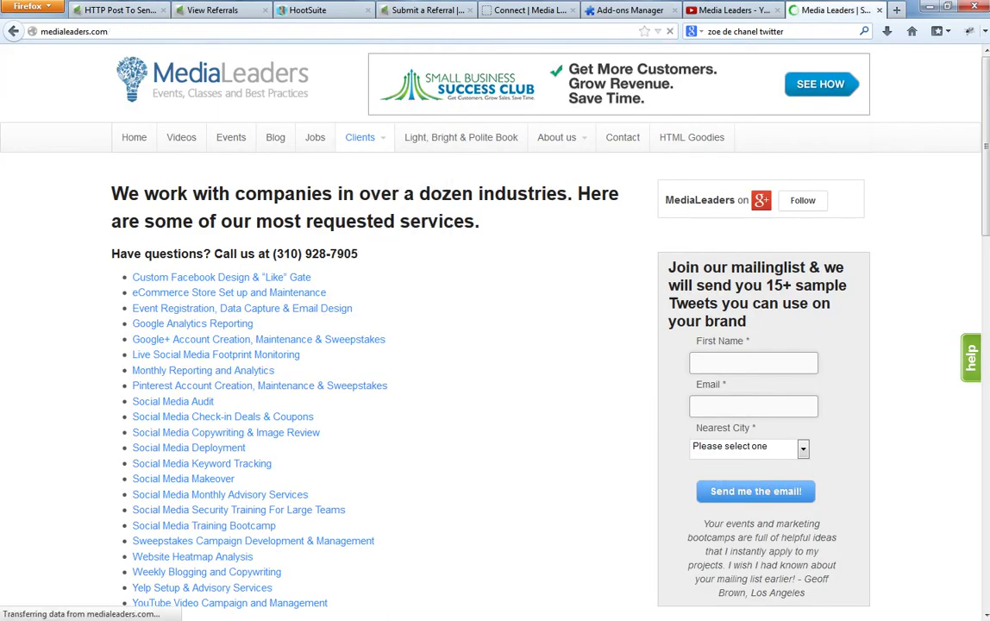
pyautogui.hotkey('ctrl', 'Tab')
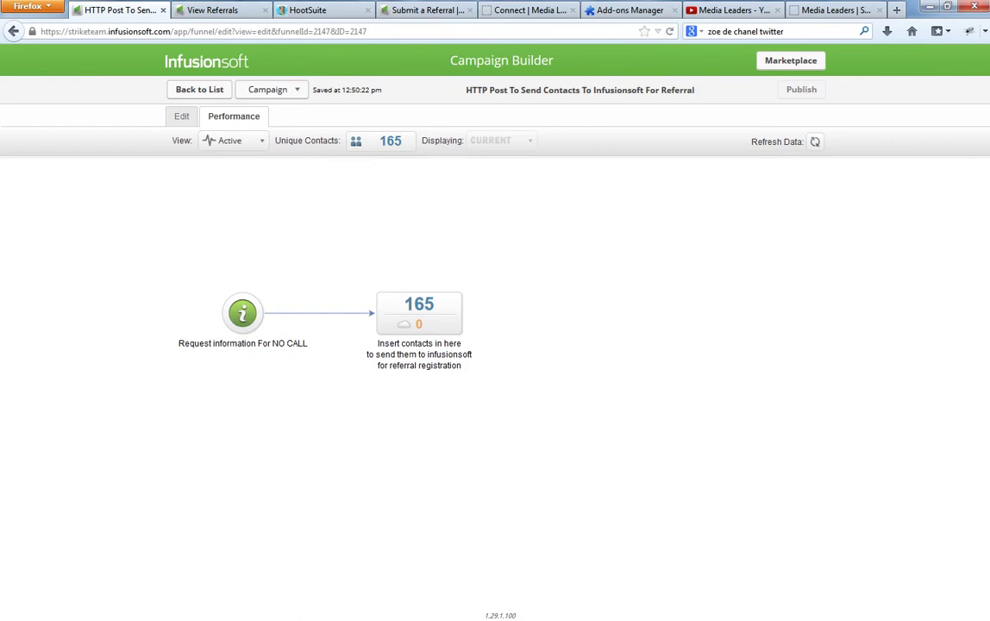
pyautogui.hotkey('ctrl', 'shift', 'Tab')
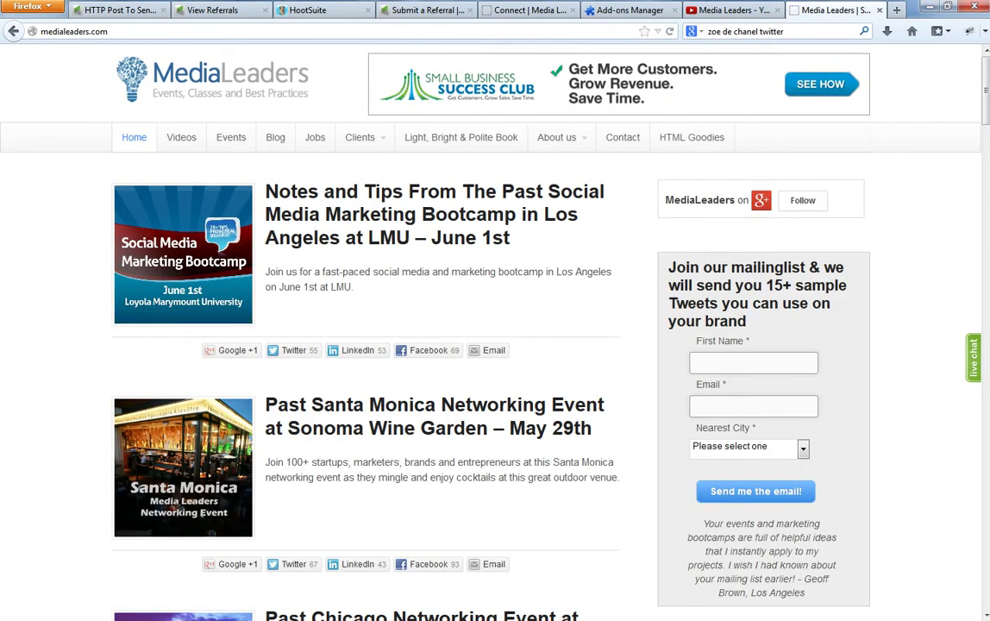
pyautogui.click(802, 449)
pyautogui.click(802, 448)
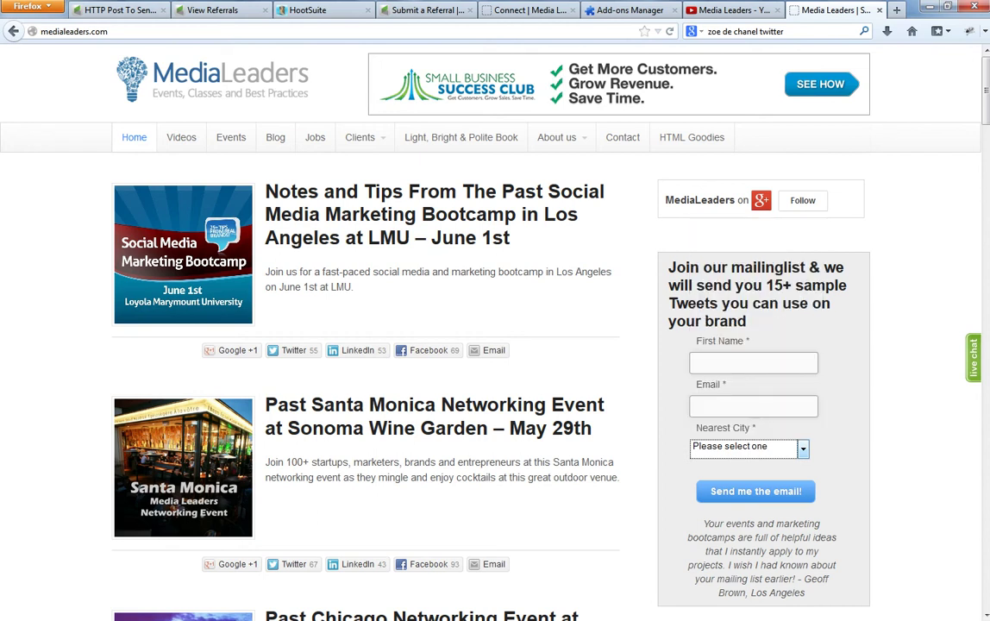